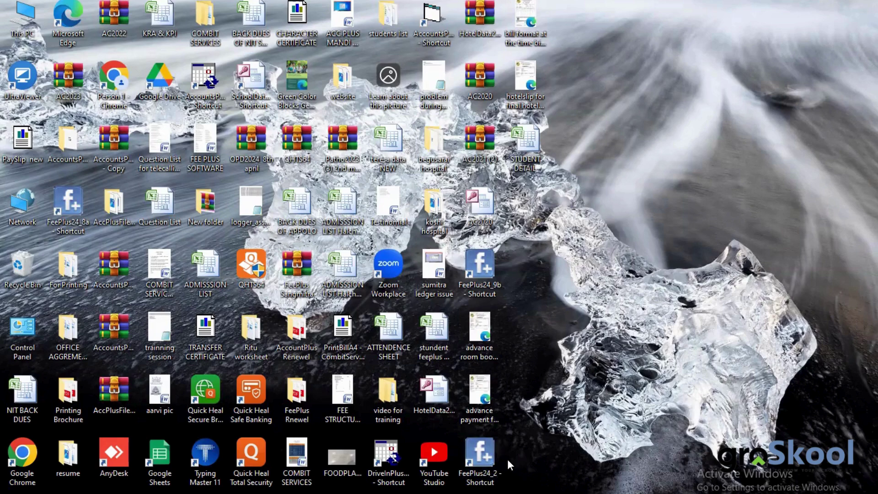
Launch Fee Plus, connect to the Green Valley client data for year 2024, and open the Configuration module
{"action": "double_click", "coordinate": [477, 466]}
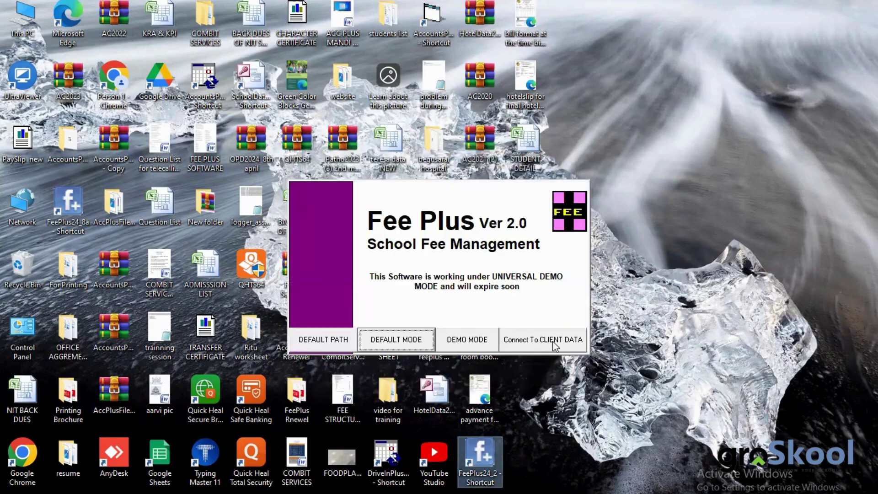
{"action": "left_click", "coordinate": [553, 342]}
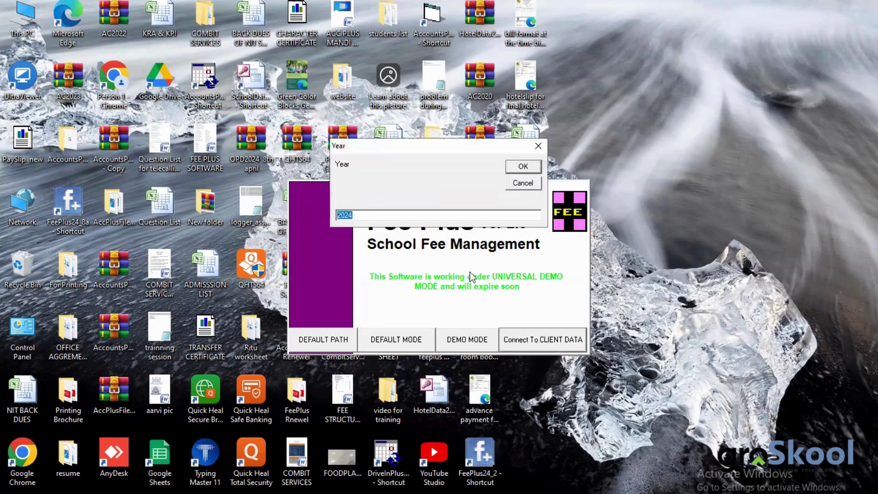
{"action": "left_click", "coordinate": [531, 168]}
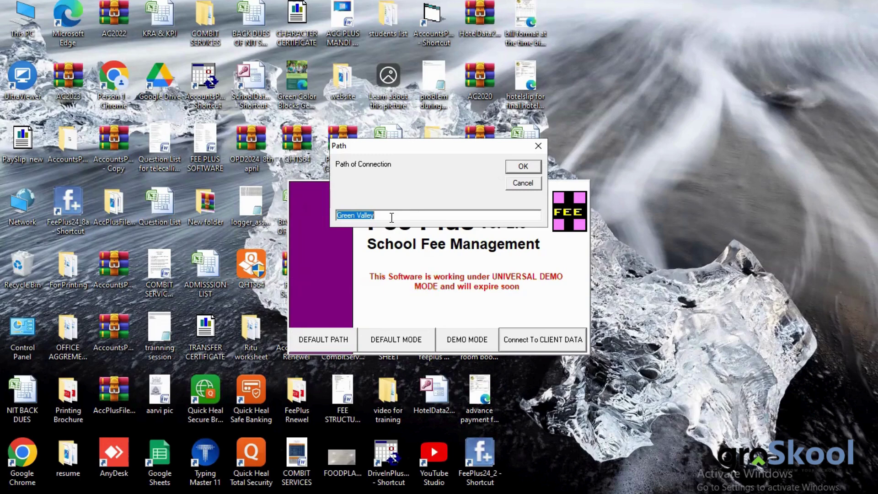
{"action": "left_click", "coordinate": [523, 166]}
{"action": "left_click", "coordinate": [527, 295]}
{"action": "left_click", "coordinate": [540, 295]}
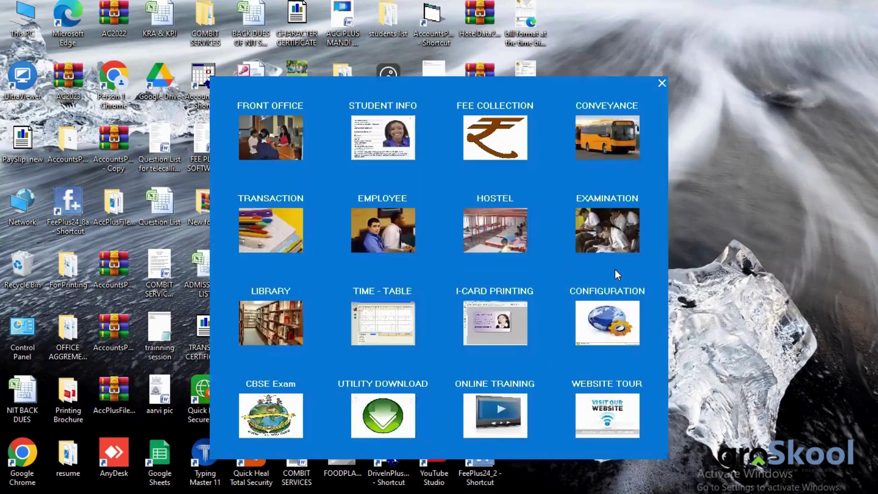
{"action": "left_click", "coordinate": [601, 316]}
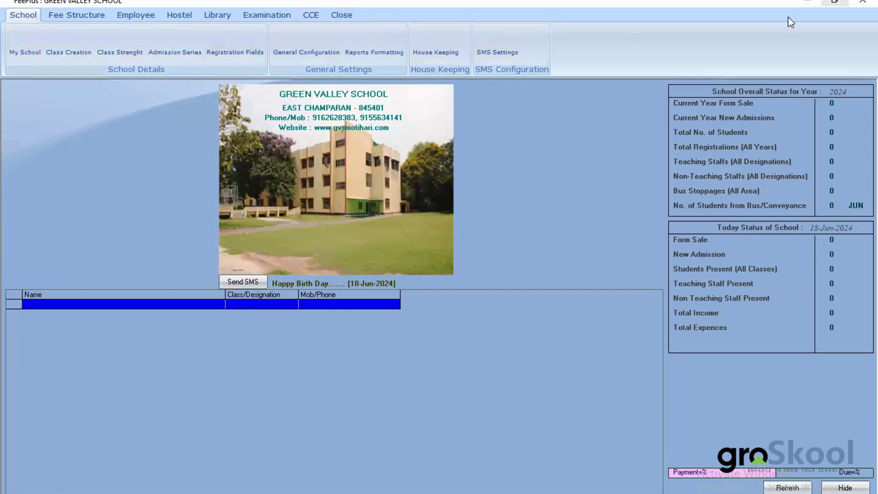
Switch to the desktop and open the STUDENT DETAIL workbook in Excel to view the student list
{"action": "left_click", "coordinate": [807, 2]}
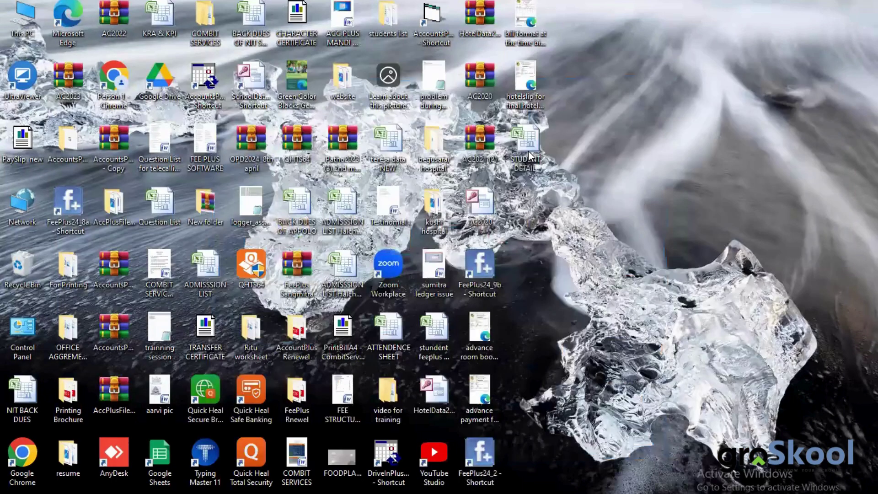
{"action": "double_click", "coordinate": [528, 150]}
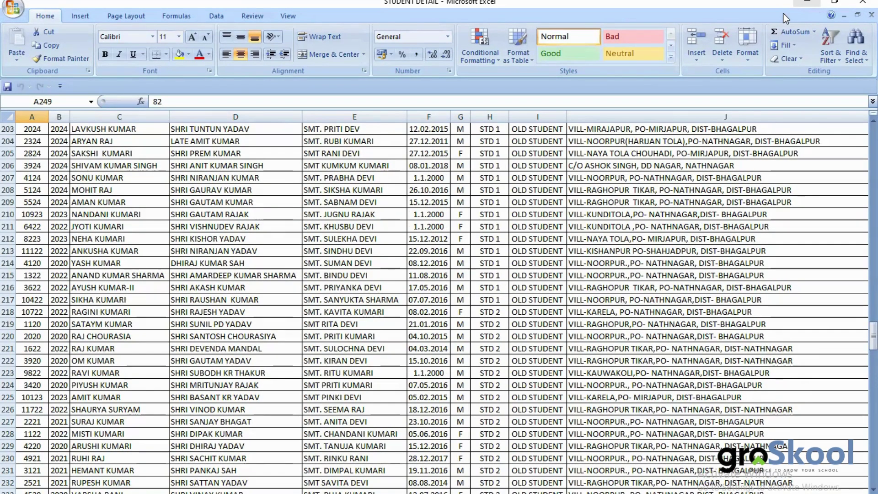
{"action": "left_click", "coordinate": [807, 3]}
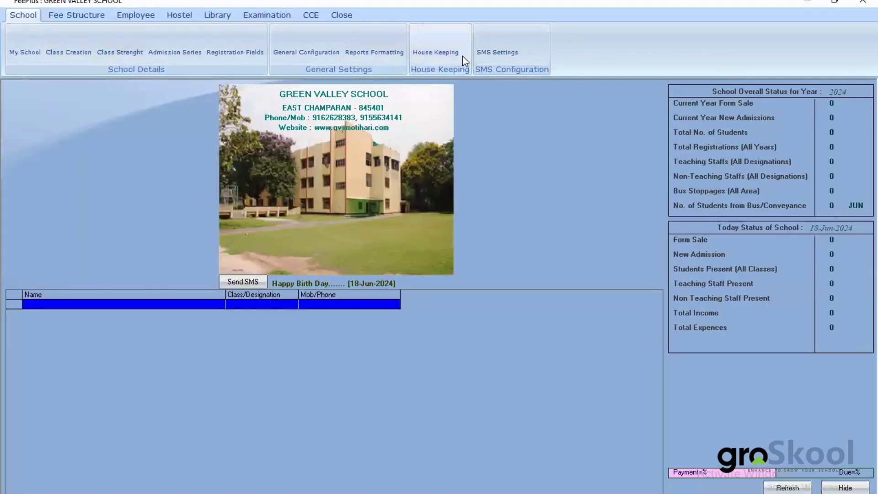
Open the Import Registration Class wise form from the House Keeping functions in Fee Plus
{"action": "left_click", "coordinate": [443, 54]}
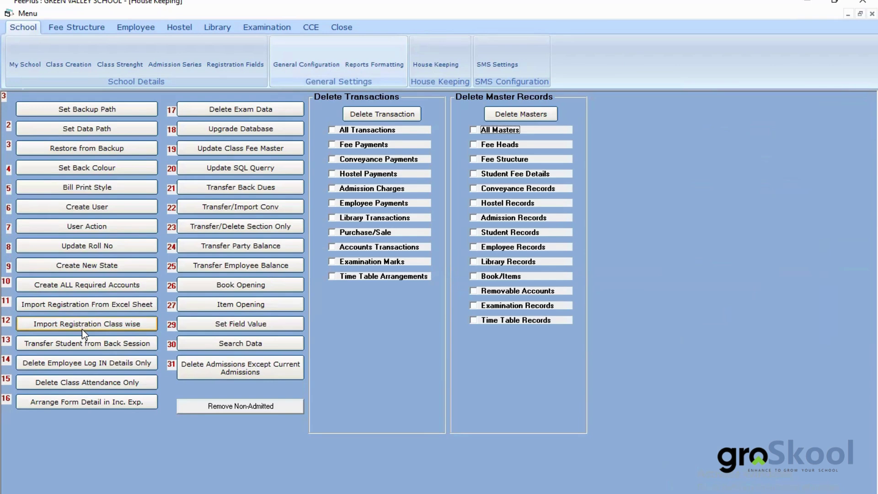
{"action": "left_click", "coordinate": [94, 325]}
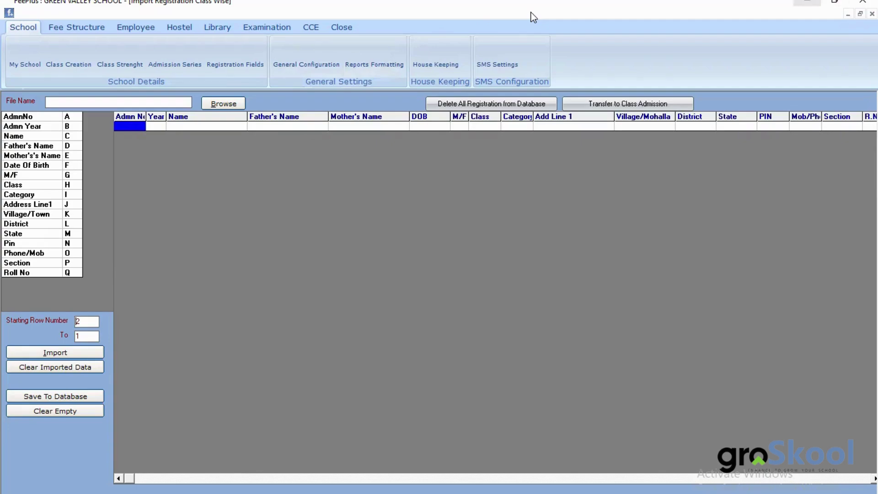
Switch to the STUDENT DETAIL workbook, examine its column headings from AdmNo through R.No, and close it
{"action": "left_click", "coordinate": [807, 1]}
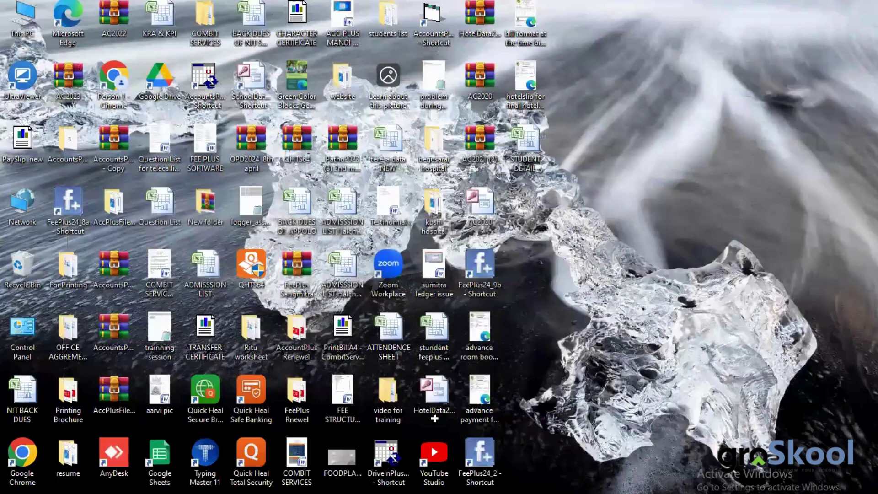
{"action": "key", "text": "alt+Tab"}
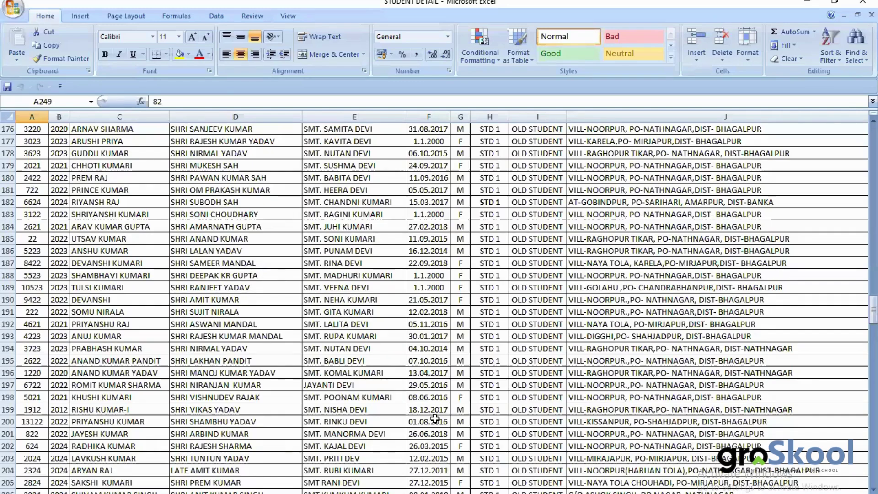
{"action": "scroll", "coordinate": [435, 418], "scroll_direction": "up", "scroll_amount": 20}
{"action": "scroll", "coordinate": [443, 416], "scroll_direction": "up", "scroll_amount": 20}
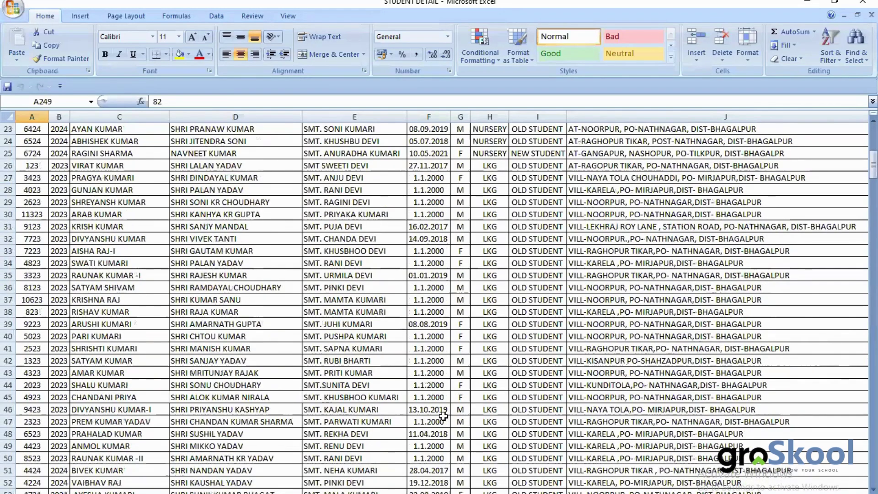
{"action": "scroll", "coordinate": [443, 416], "scroll_direction": "up", "scroll_amount": 8}
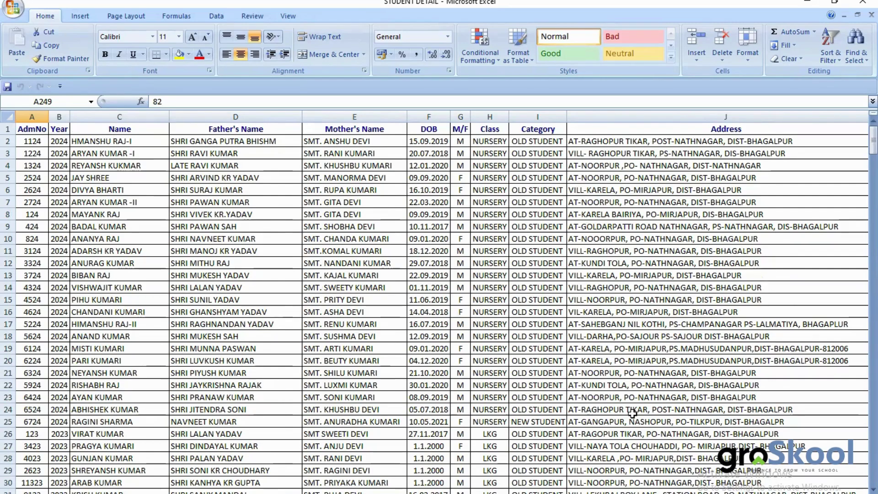
{"action": "scroll", "coordinate": [594, 485], "scroll_direction": "right", "scroll_amount": 2}
{"action": "scroll", "coordinate": [595, 484], "scroll_direction": "right", "scroll_amount": 1}
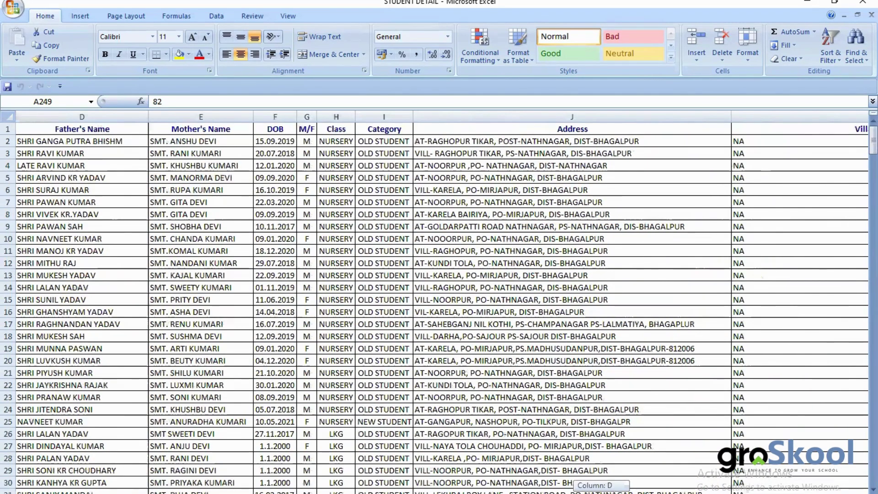
{"action": "scroll", "coordinate": [595, 484], "scroll_direction": "right", "scroll_amount": 9}
{"action": "scroll", "coordinate": [594, 485], "scroll_direction": "left", "scroll_amount": 2}
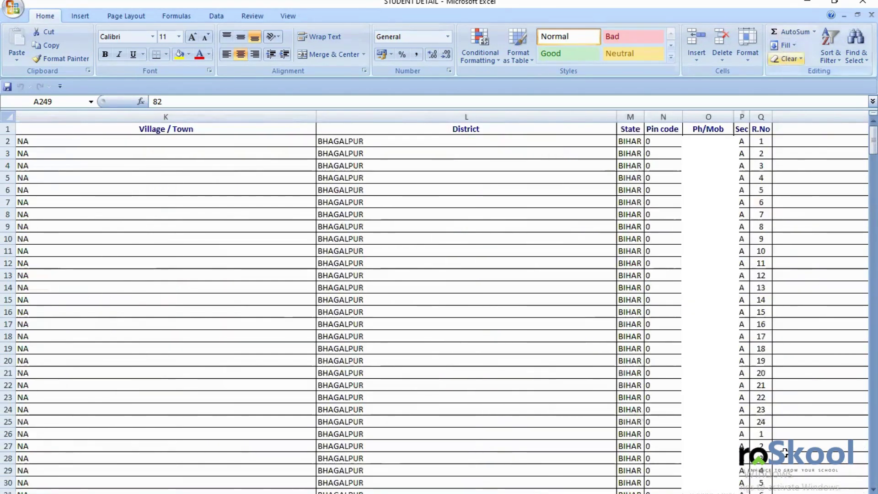
{"action": "scroll", "coordinate": [709, 489], "scroll_direction": "right", "scroll_amount": 1}
{"action": "scroll", "coordinate": [709, 489], "scroll_direction": "right", "scroll_amount": 1}
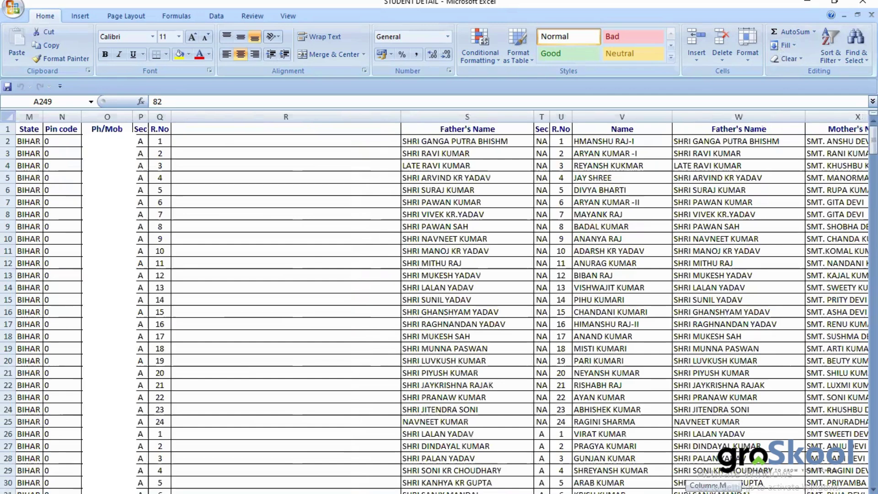
{"action": "scroll", "coordinate": [709, 488], "scroll_direction": "left", "scroll_amount": 1}
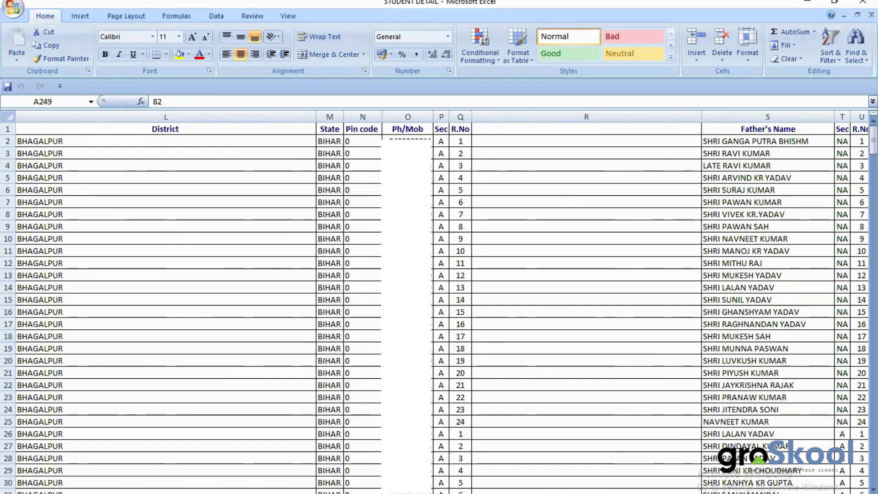
{"action": "scroll", "coordinate": [172, 163], "scroll_direction": "left", "scroll_amount": 5}
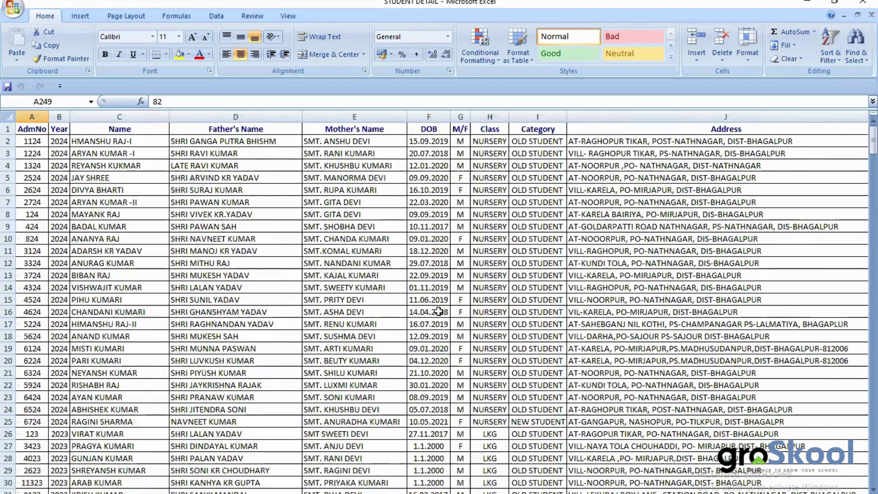
{"action": "left_click", "coordinate": [861, 2]}
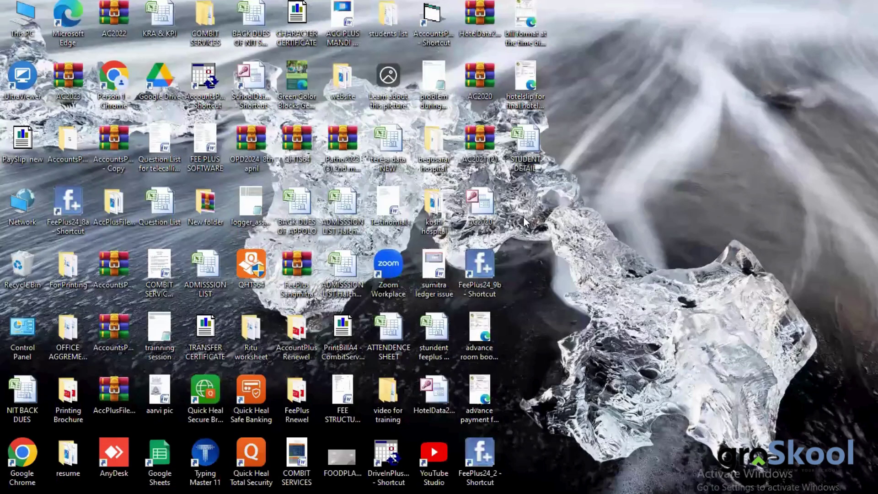
Reopen the STUDENT DETAIL workbook and examine the student rows and the column order from AdmNo through R.No
{"action": "double_click", "coordinate": [521, 139]}
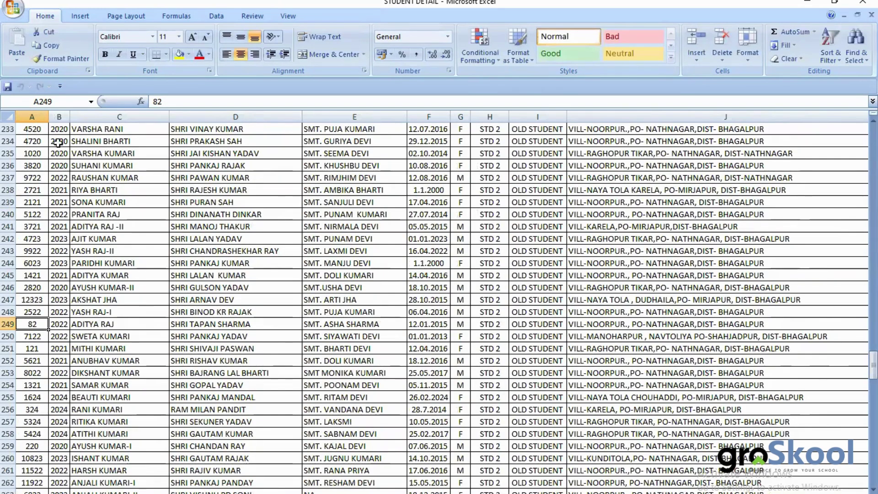
{"action": "scroll", "coordinate": [98, 211], "scroll_direction": "up", "scroll_amount": 20}
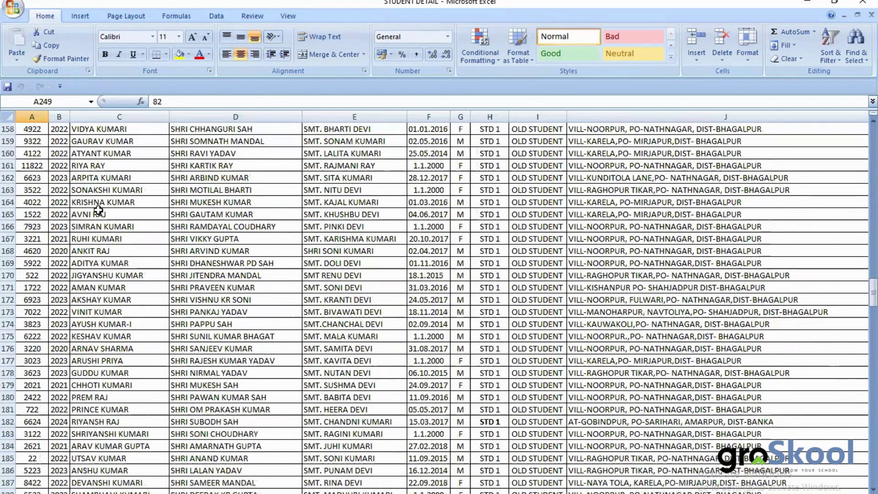
{"action": "scroll", "coordinate": [98, 210], "scroll_direction": "up", "scroll_amount": 13}
{"action": "scroll", "coordinate": [98, 210], "scroll_direction": "up", "scroll_amount": 20}
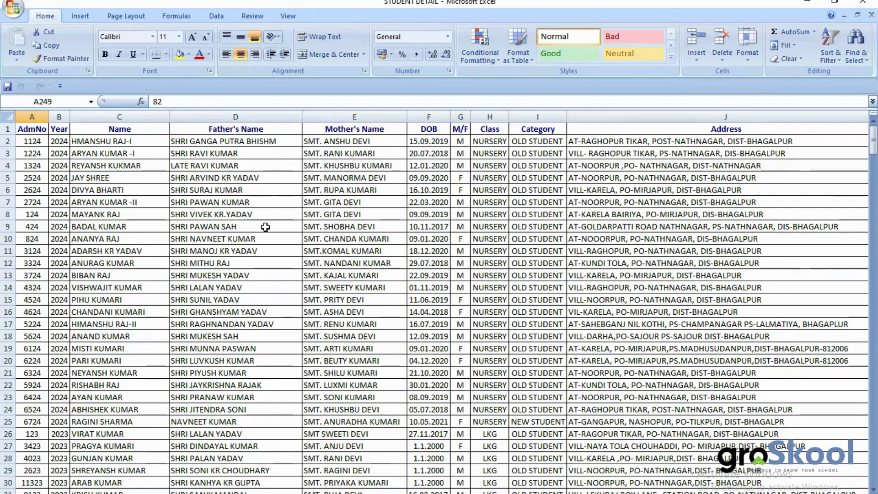
{"action": "scroll", "coordinate": [334, 200], "scroll_direction": "down", "scroll_amount": 10}
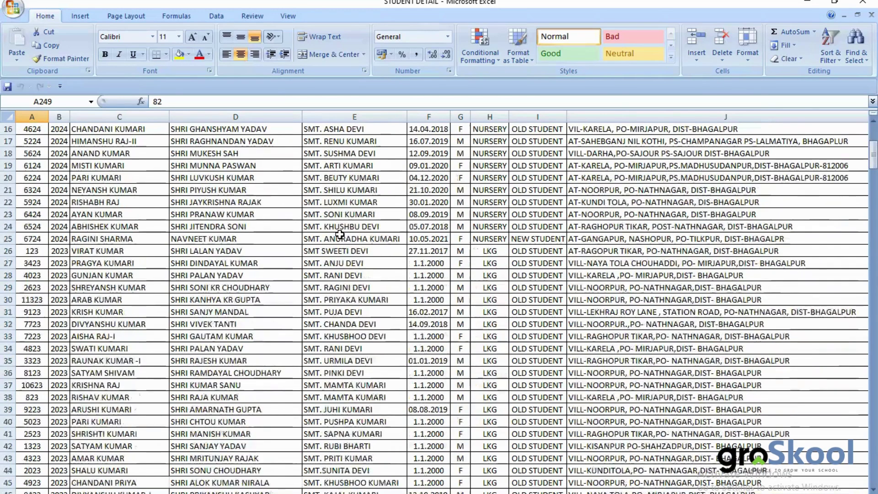
{"action": "scroll", "coordinate": [348, 316], "scroll_direction": "down", "scroll_amount": 9}
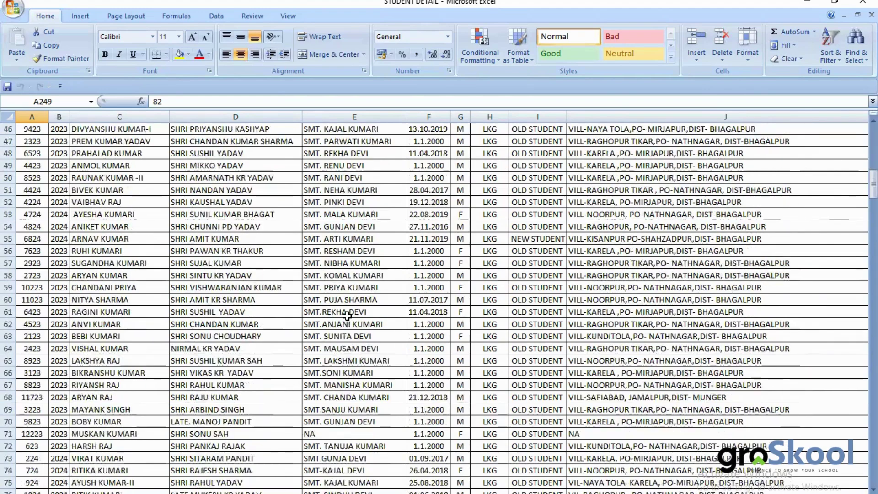
{"action": "scroll", "coordinate": [336, 302], "scroll_direction": "up", "scroll_amount": 19}
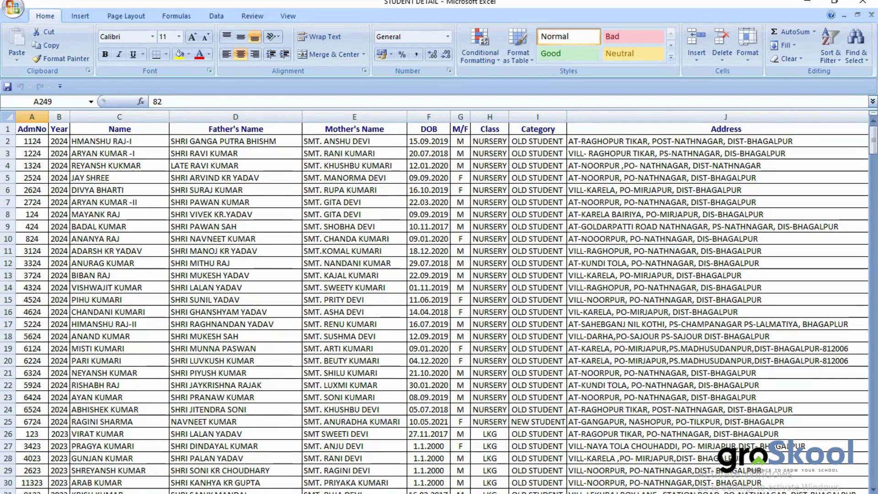
{"action": "left_click_drag", "start_coordinate": [603, 493], "coordinate": [659, 493]}
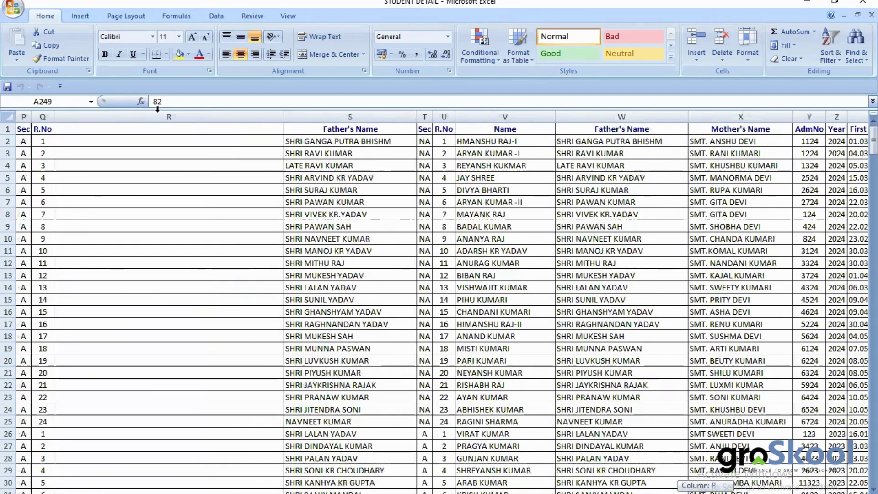
{"action": "left_click_drag", "start_coordinate": [659, 493], "coordinate": [652, 493]}
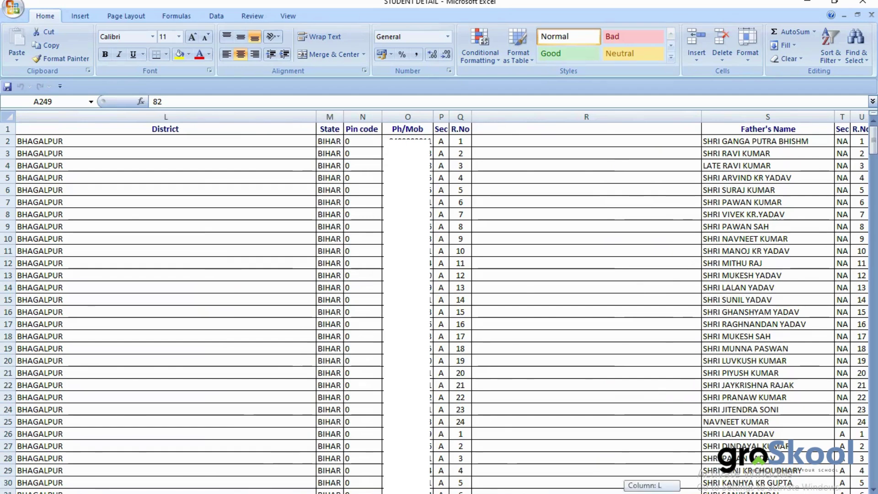
{"action": "left_click_drag", "start_coordinate": [604, 493], "coordinate": [475, 493]}
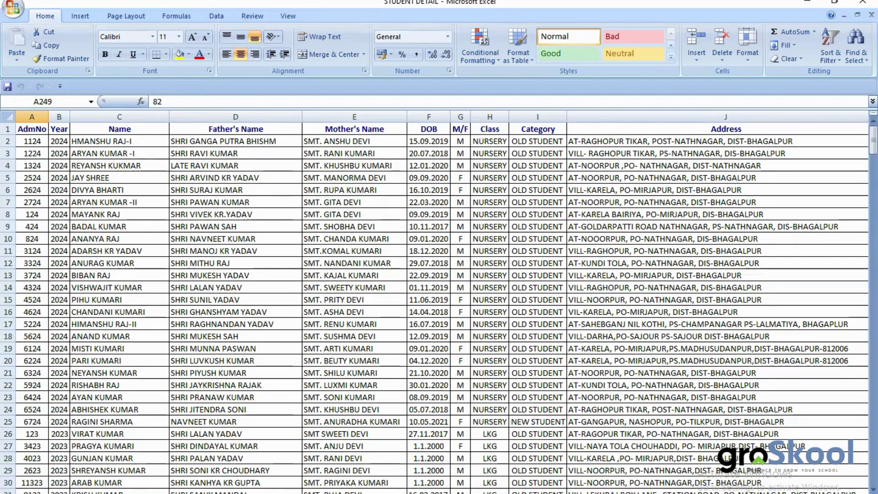
{"action": "mouse_move", "coordinate": [572, 493]}
{"action": "left_mouse_down"}
{"action": "mouse_move", "coordinate": [641, 492]}
{"action": "mouse_move", "coordinate": [572, 493]}
{"action": "left_mouse_up"}
{"action": "left_click", "coordinate": [807, 2]}
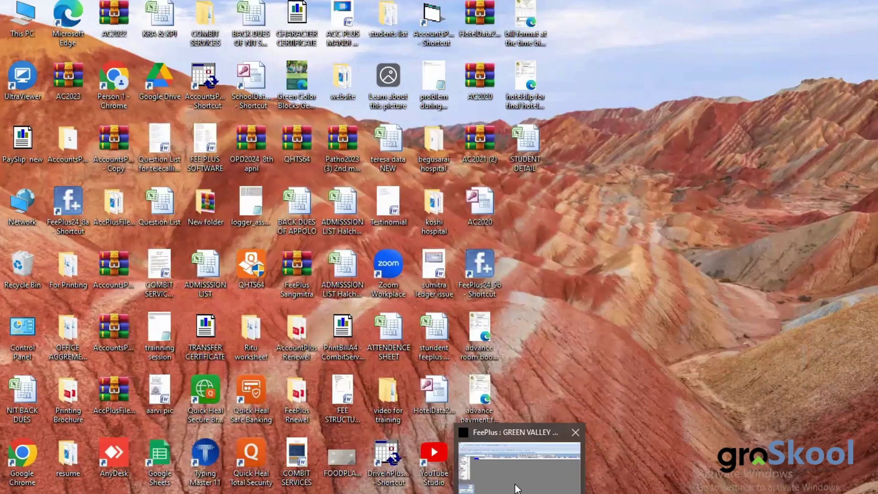
Switch back to Fee Plus and choose the STUDENT DETAIL file on the Desktop as the import source
{"action": "left_click", "coordinate": [517, 481]}
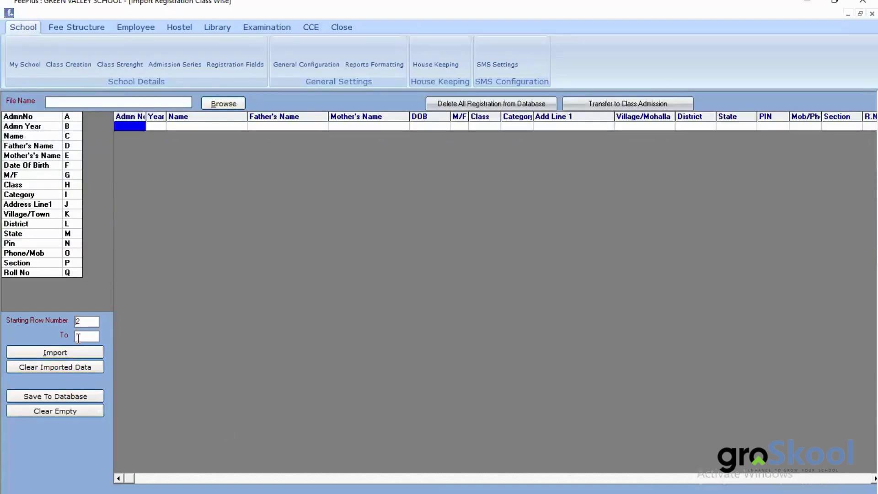
{"action": "left_click", "coordinate": [232, 103]}
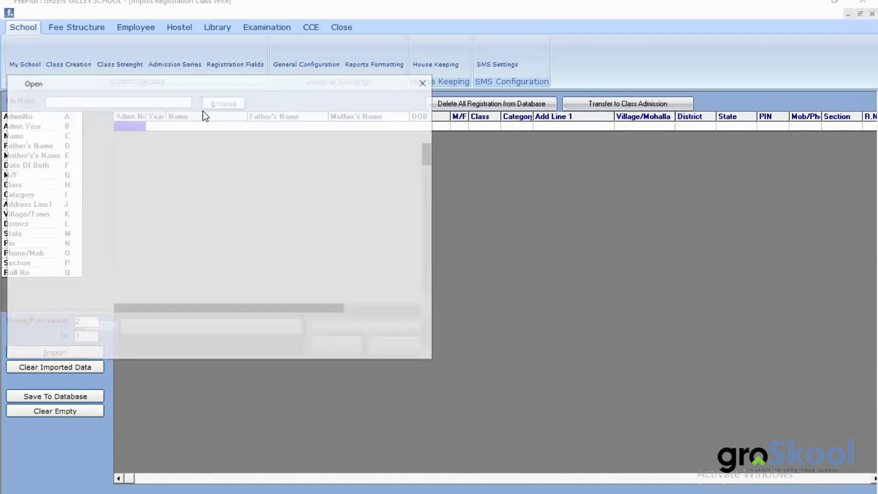
{"action": "left_click", "coordinate": [59, 173]}
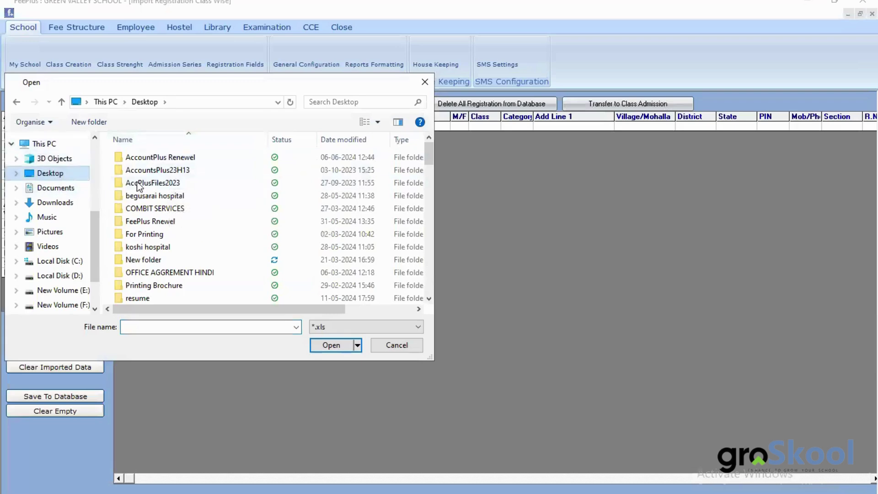
{"action": "scroll", "coordinate": [155, 194], "scroll_direction": "down", "scroll_amount": 1}
{"action": "scroll", "coordinate": [155, 194], "scroll_direction": "down", "scroll_amount": 3}
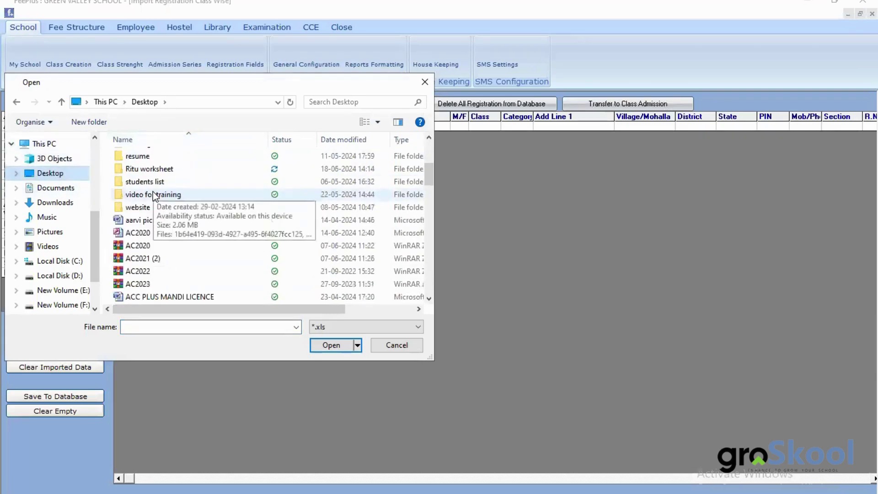
{"action": "scroll", "coordinate": [154, 195], "scroll_direction": "down", "scroll_amount": 4}
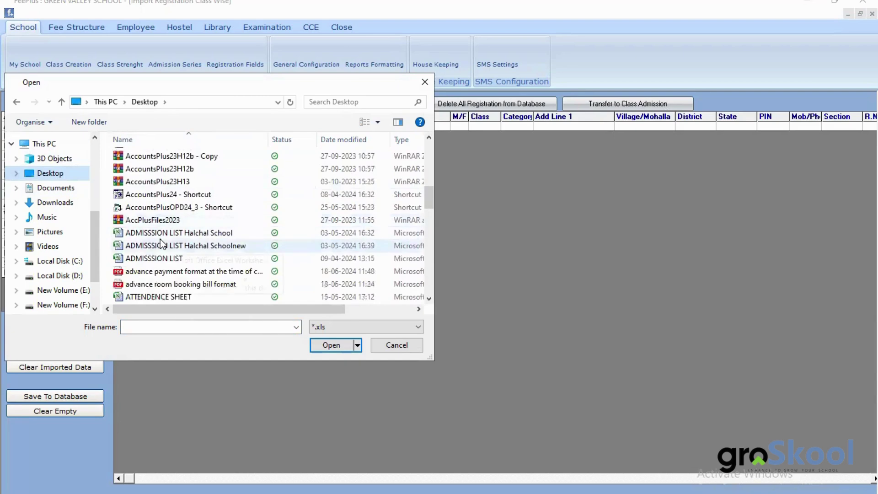
{"action": "scroll", "coordinate": [164, 242], "scroll_direction": "down", "scroll_amount": 2}
{"action": "scroll", "coordinate": [166, 237], "scroll_direction": "down", "scroll_amount": 6}
{"action": "scroll", "coordinate": [166, 276], "scroll_direction": "down", "scroll_amount": 4}
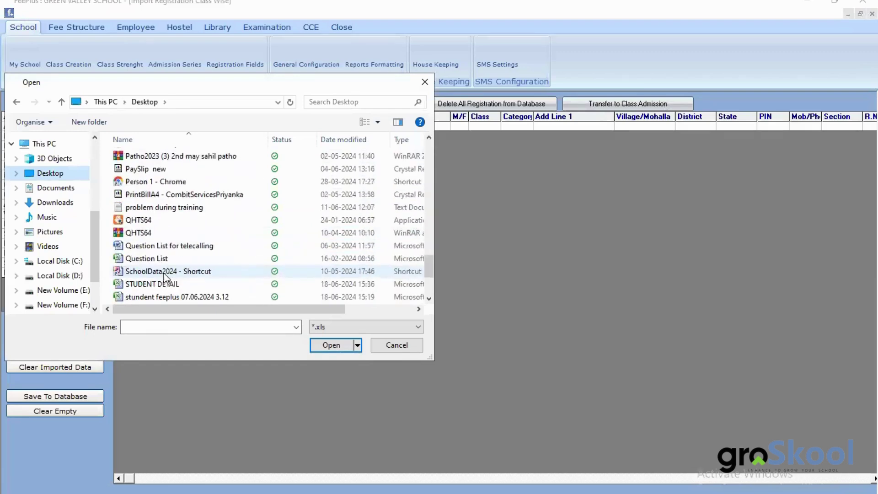
{"action": "left_click", "coordinate": [165, 281]}
{"action": "left_click", "coordinate": [337, 347]}
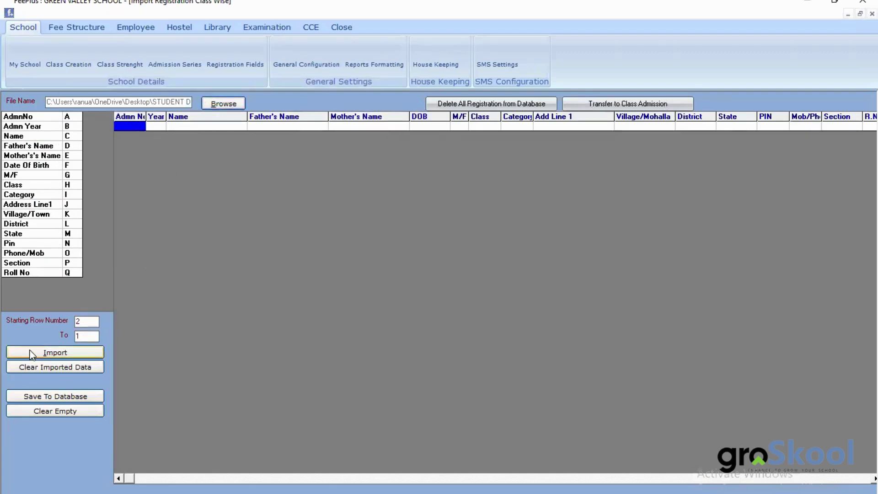
Set the import row range to end at 369 and try to import the student rows
{"action": "left_click", "coordinate": [88, 336]}
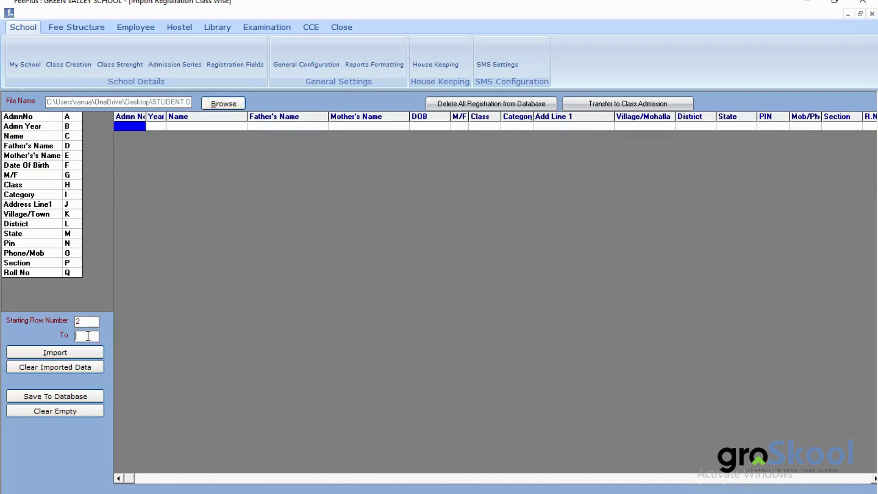
{"action": "type", "text": "369"}
{"action": "left_click", "coordinate": [70, 351]}
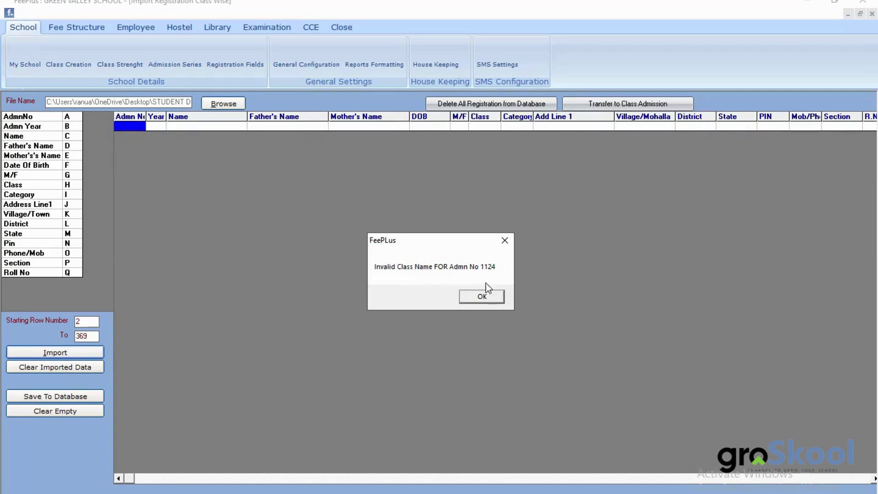
{"action": "left_click", "coordinate": [480, 297]}
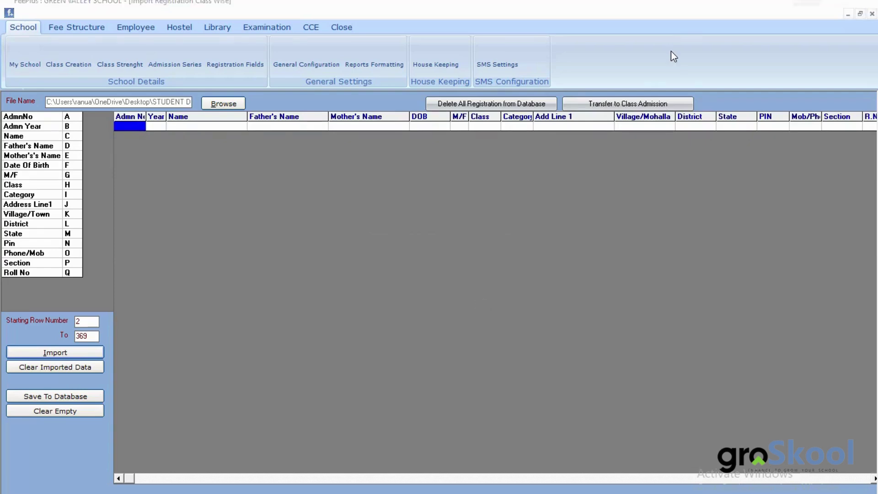
Switch to the STUDENT DETAIL workbook and examine the class names up to the first student rows
{"action": "left_click", "coordinate": [807, 2]}
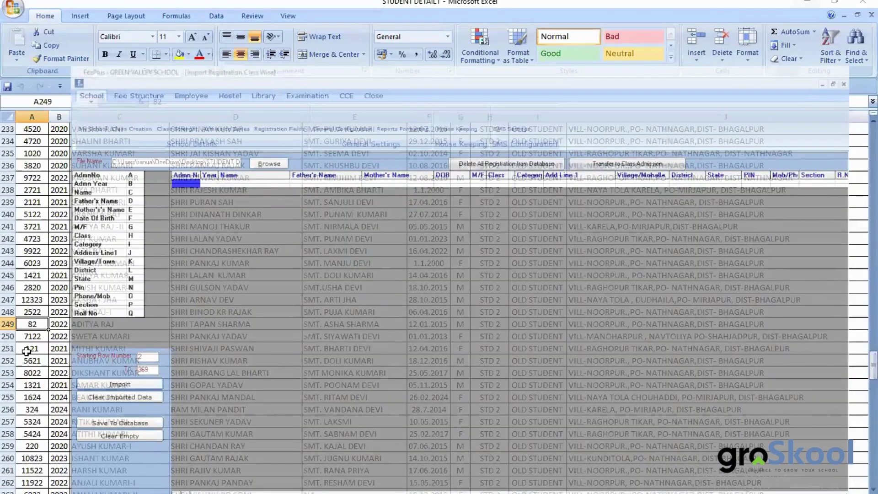
{"action": "scroll", "coordinate": [39, 223], "scroll_direction": "up", "scroll_amount": 11}
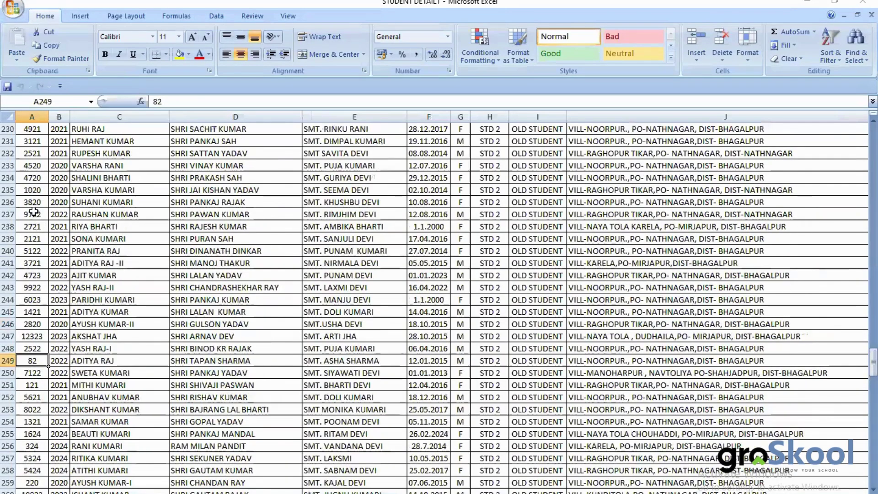
{"action": "scroll", "coordinate": [37, 175], "scroll_direction": "up", "scroll_amount": 20}
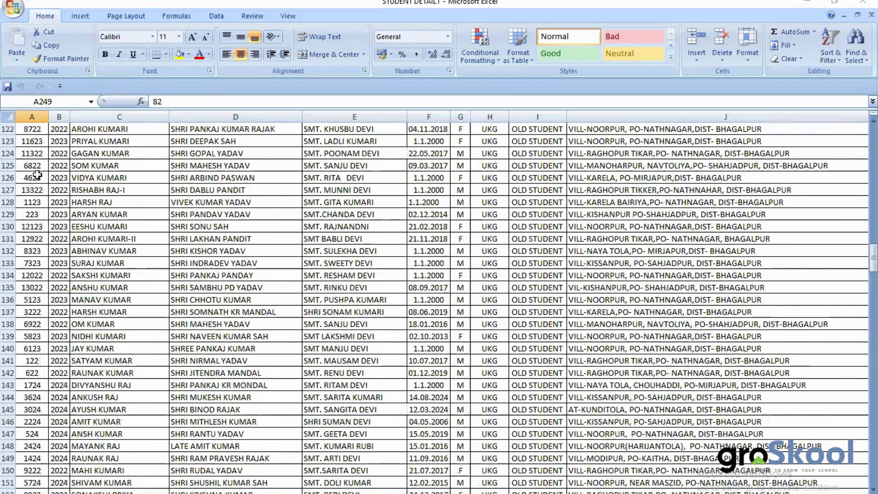
{"action": "scroll", "coordinate": [38, 175], "scroll_direction": "up", "scroll_amount": 16}
{"action": "scroll", "coordinate": [38, 175], "scroll_direction": "up", "scroll_amount": 17}
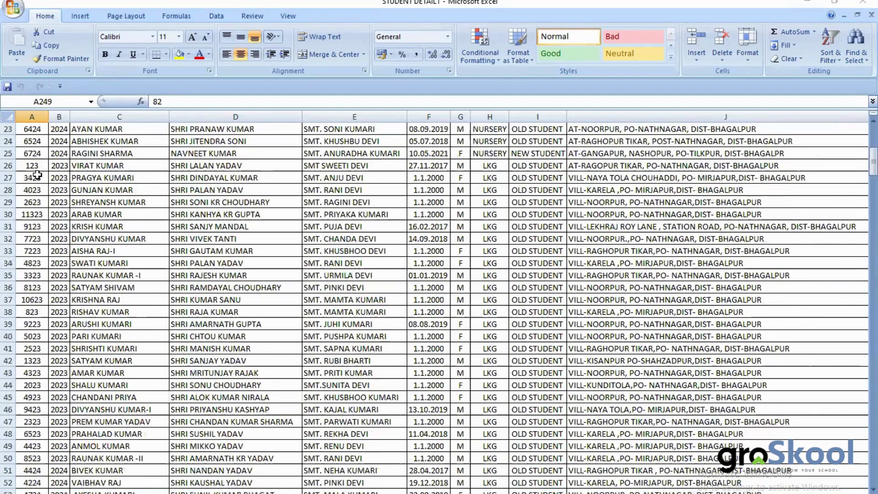
{"action": "scroll", "coordinate": [37, 175], "scroll_direction": "up", "scroll_amount": 7}
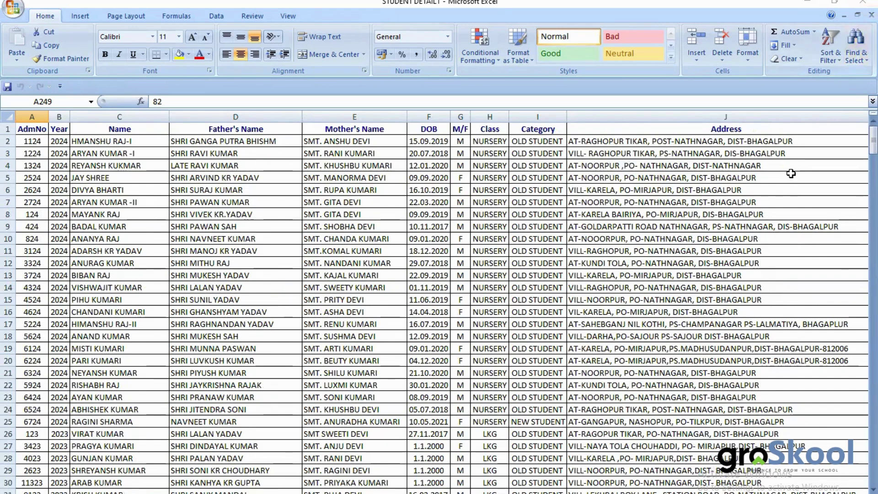
{"action": "mouse_move", "coordinate": [548, 493]}
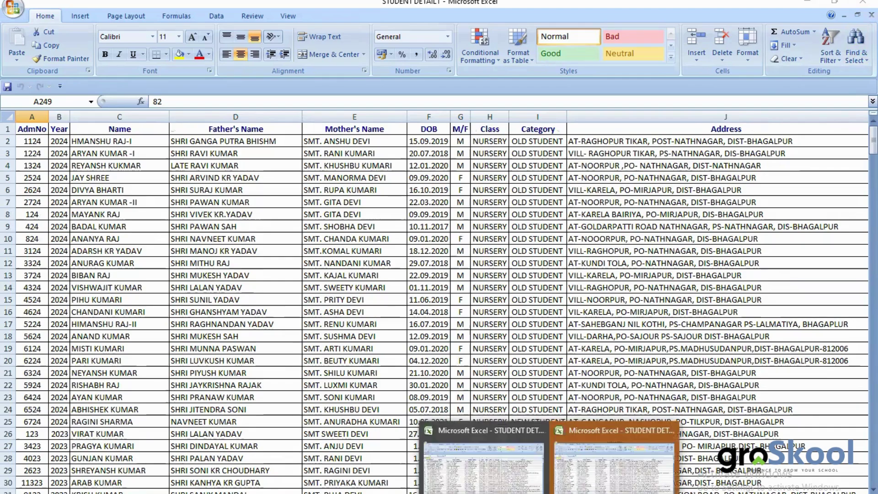
{"action": "left_click", "coordinate": [667, 430]}
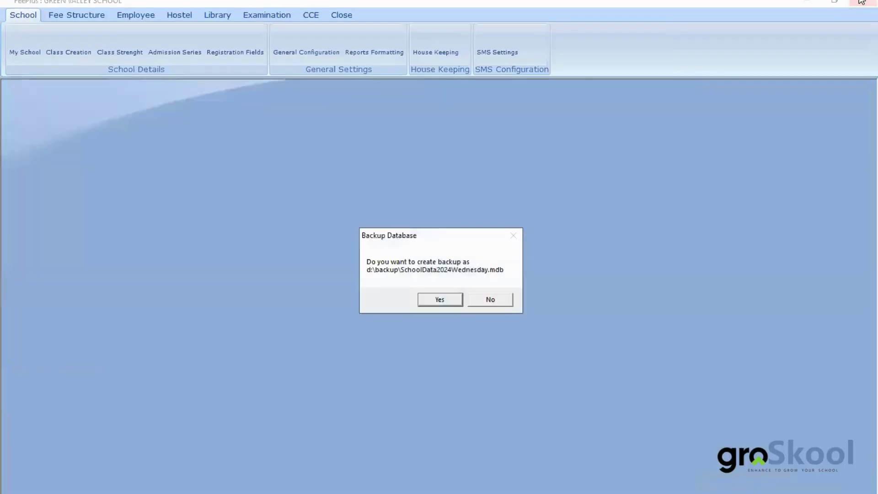
Back up the database while exiting Fee Plus, and relaunch it to connect to client data for year 2024
{"action": "left_click", "coordinate": [419, 300]}
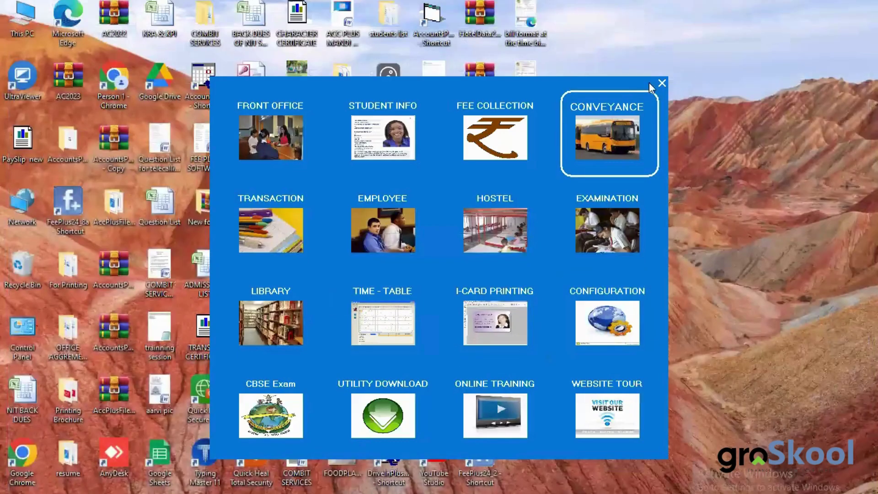
{"action": "left_click", "coordinate": [662, 83]}
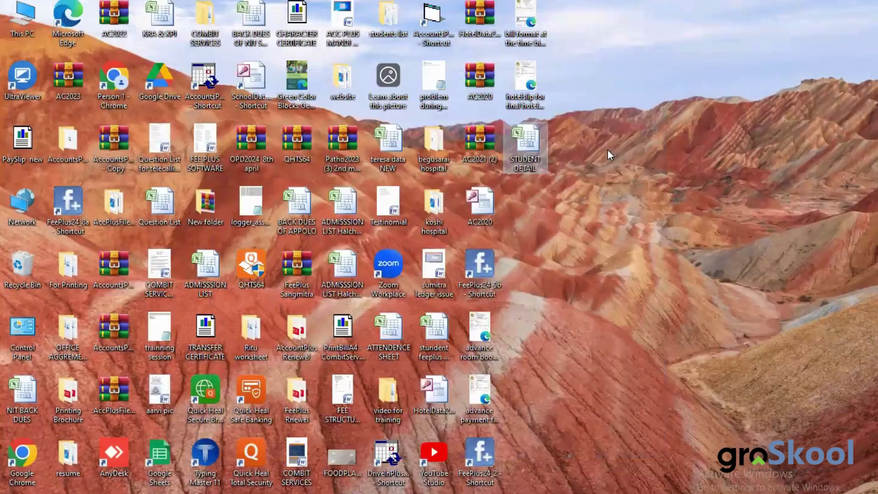
{"action": "double_click", "coordinate": [474, 478]}
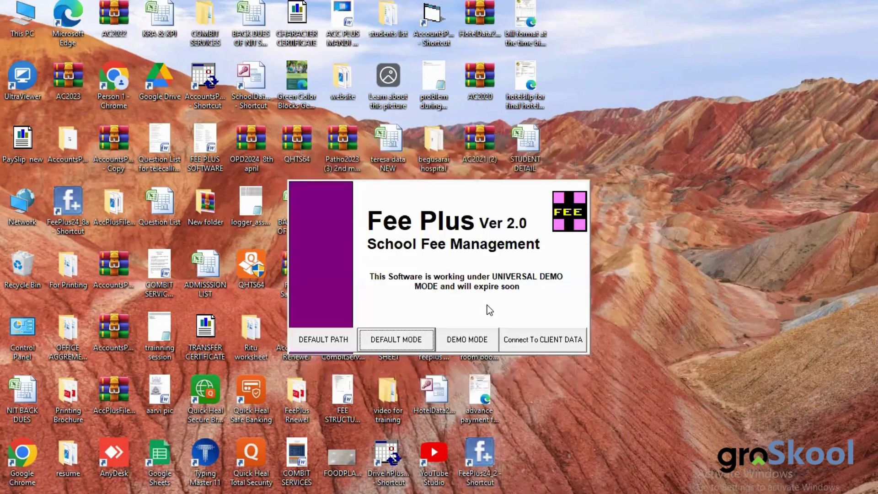
{"action": "left_click", "coordinate": [514, 337]}
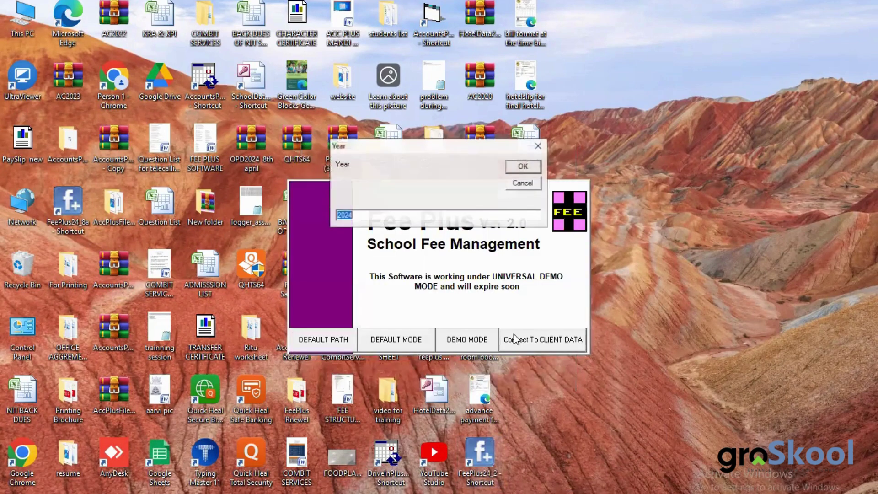
{"action": "left_click", "coordinate": [522, 166]}
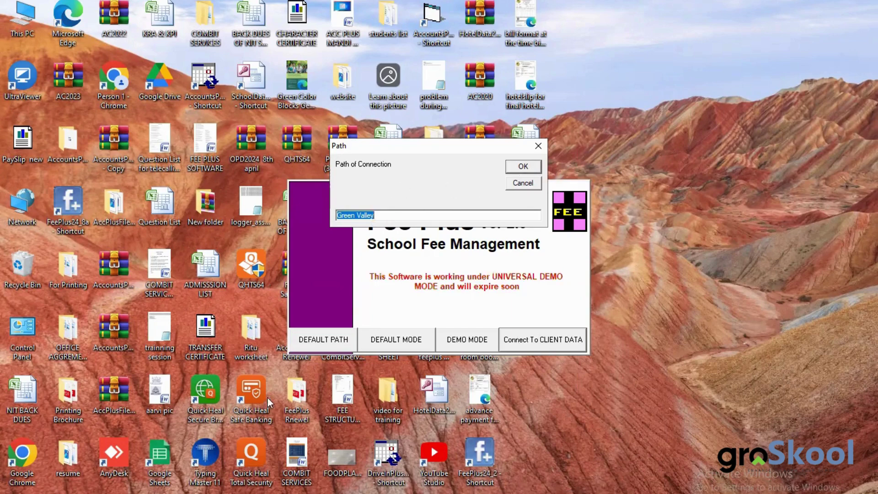
Search the New Volume (F:) drive for the Fee Plus client data folder
{"action": "left_click", "coordinate": [23, 34]}
{"action": "double_click", "coordinate": [22, 34]}
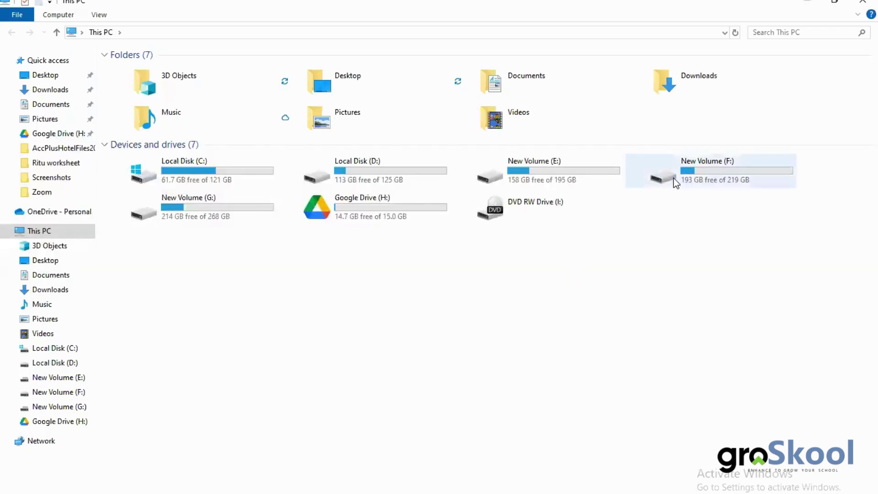
{"action": "double_click", "coordinate": [675, 178]}
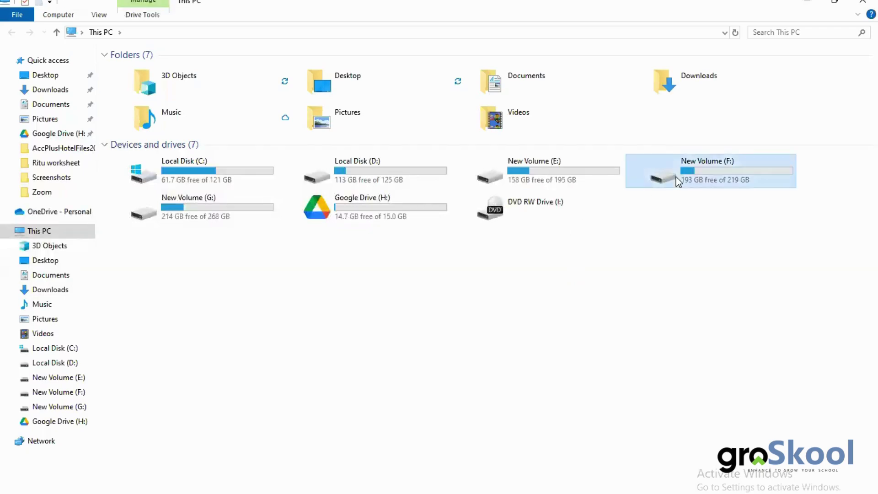
{"action": "scroll", "coordinate": [174, 389], "scroll_direction": "down", "scroll_amount": 3}
{"action": "scroll", "coordinate": [173, 388], "scroll_direction": "up", "scroll_amount": 3}
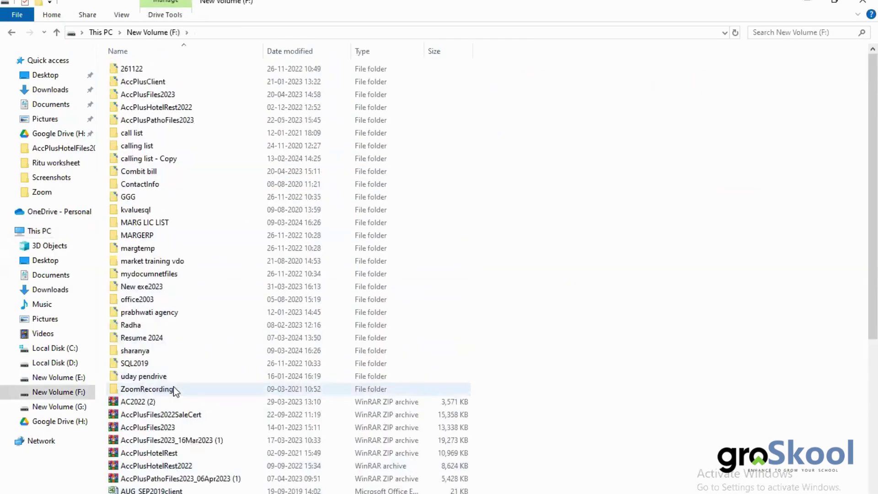
{"action": "scroll", "coordinate": [168, 320], "scroll_direction": "down", "scroll_amount": 6}
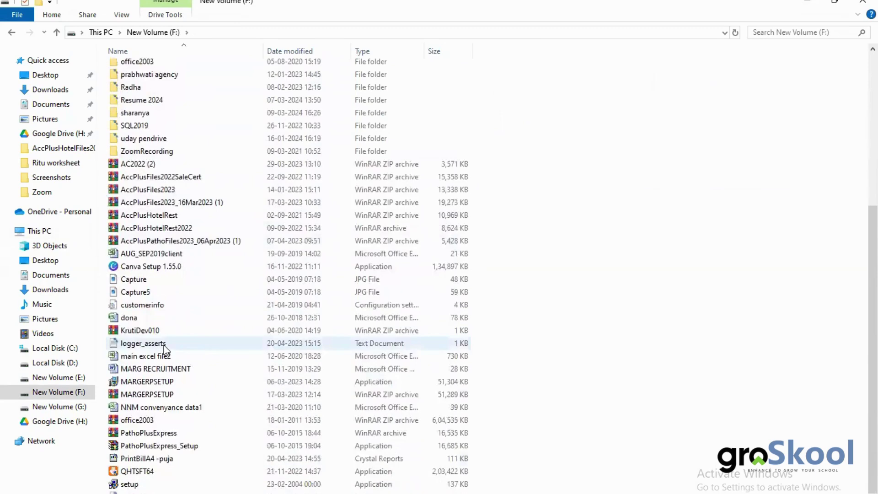
{"action": "scroll", "coordinate": [164, 345], "scroll_direction": "up", "scroll_amount": 6}
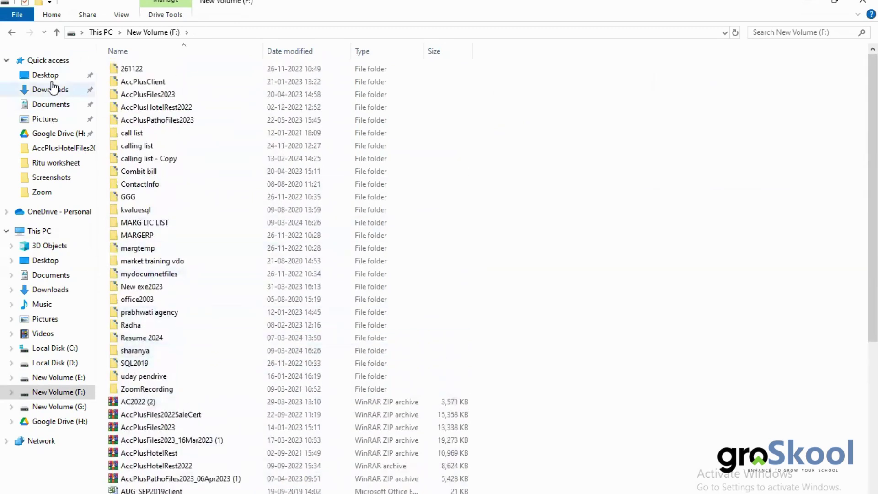
Open the SchoolDb folder inside FeePlusClient on New Volume (E:)
{"action": "left_click", "coordinate": [109, 33]}
{"action": "double_click", "coordinate": [557, 180]}
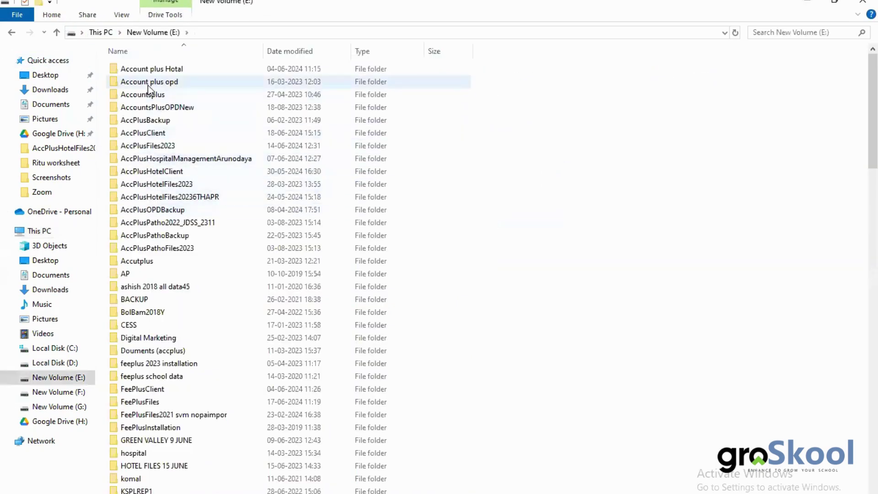
{"action": "scroll", "coordinate": [149, 366], "scroll_direction": "down", "scroll_amount": 1}
{"action": "left_click", "coordinate": [155, 355]}
{"action": "left_click", "coordinate": [155, 355]}
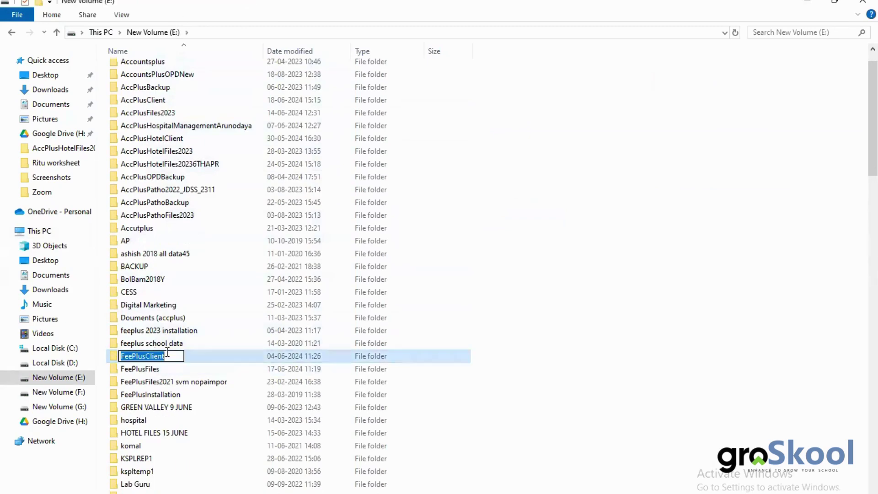
{"action": "left_click", "coordinate": [226, 331]}
{"action": "double_click", "coordinate": [185, 355]}
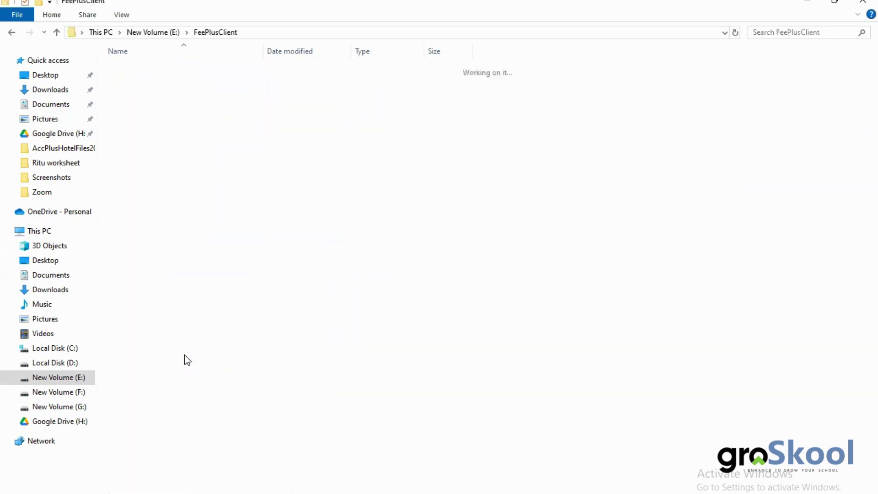
{"action": "double_click", "coordinate": [149, 73]}
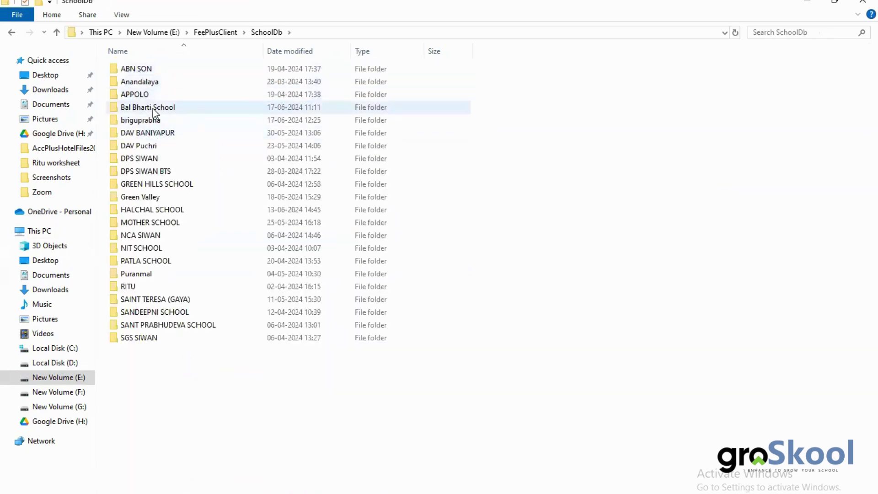
Copy the Bal Bharti School folder name and enter it as the path of connection in Fee Plus
{"action": "mouse_move", "coordinate": [153, 109]}
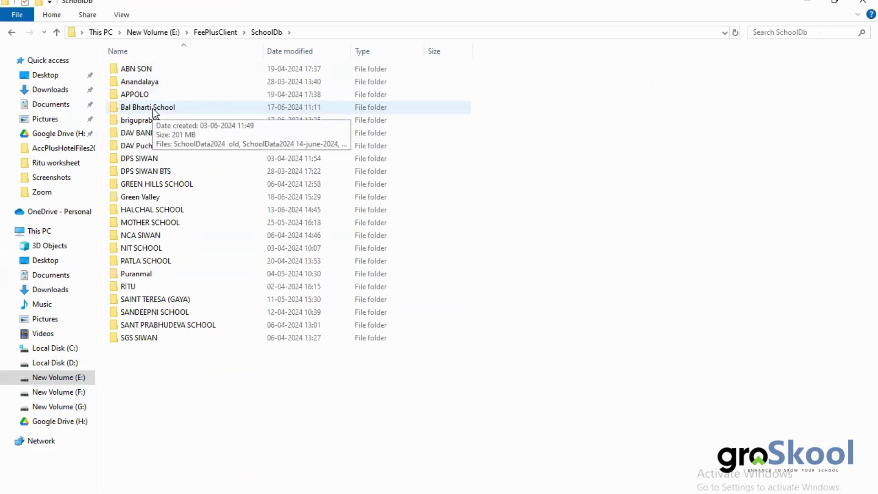
{"action": "left_click", "coordinate": [153, 109]}
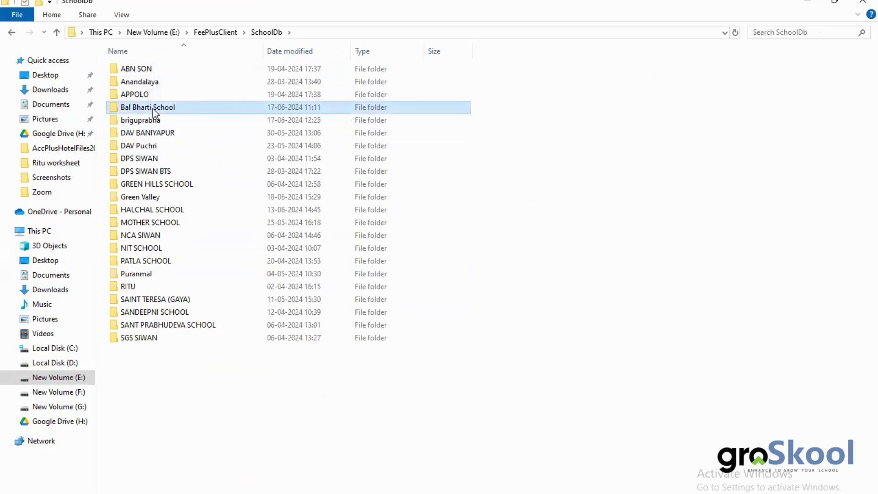
{"action": "left_click", "coordinate": [153, 108]}
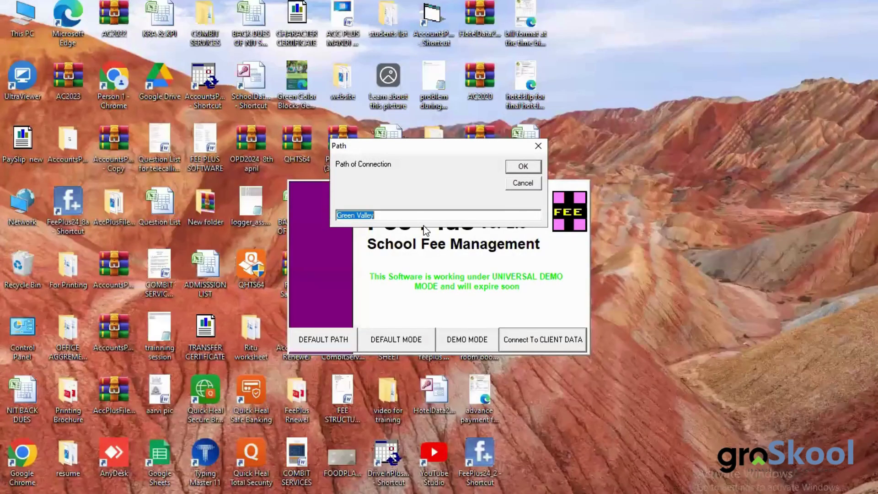
{"action": "type", "text": "Bal Bharti School"}
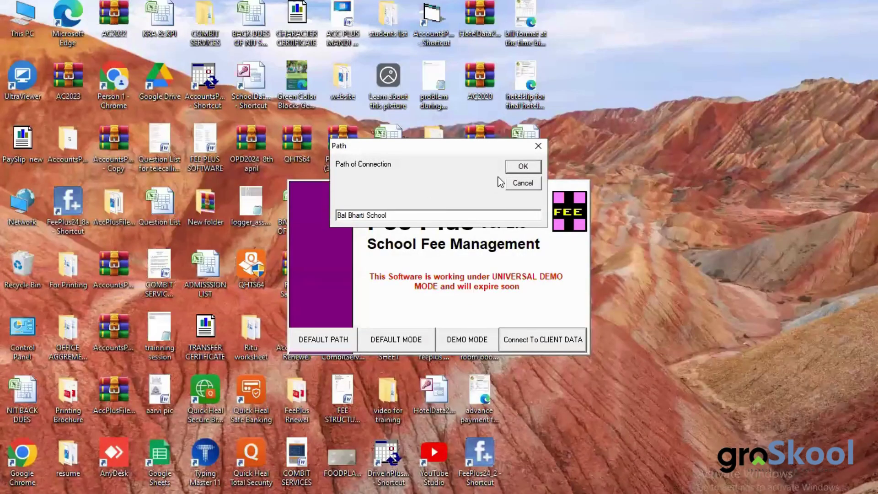
Connect Fee Plus to the Bal Bharti School client data and continue past the startup notices into the main window
{"action": "left_click", "coordinate": [523, 167]}
{"action": "left_click", "coordinate": [525, 295]}
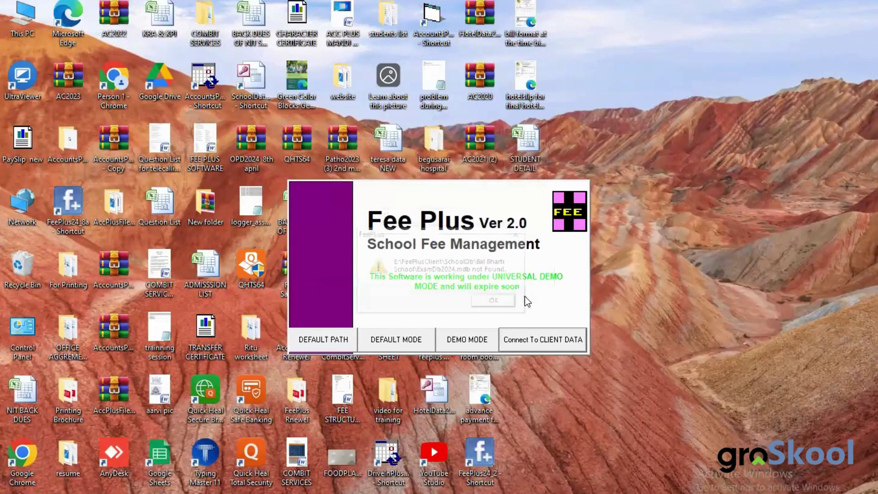
{"action": "key", "text": "Return"}
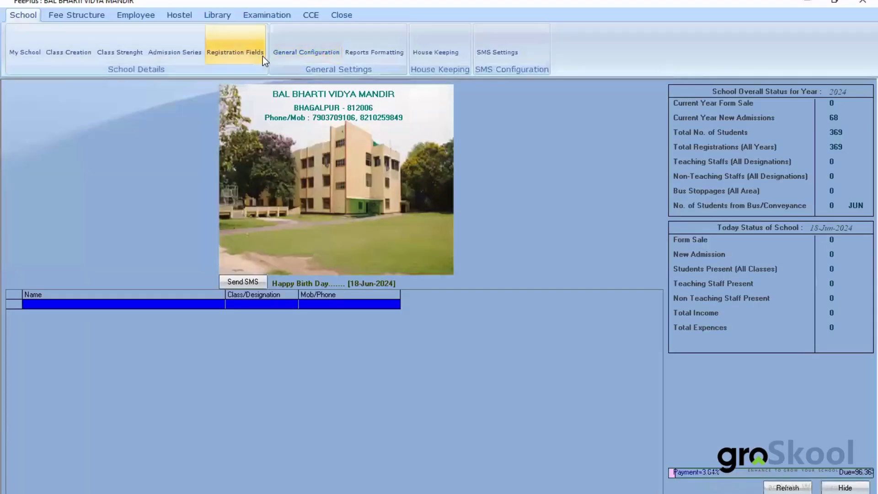
Delete all master records through House Keeping, confirming the deletion, and refresh the school's overall status
{"action": "left_click", "coordinate": [444, 53]}
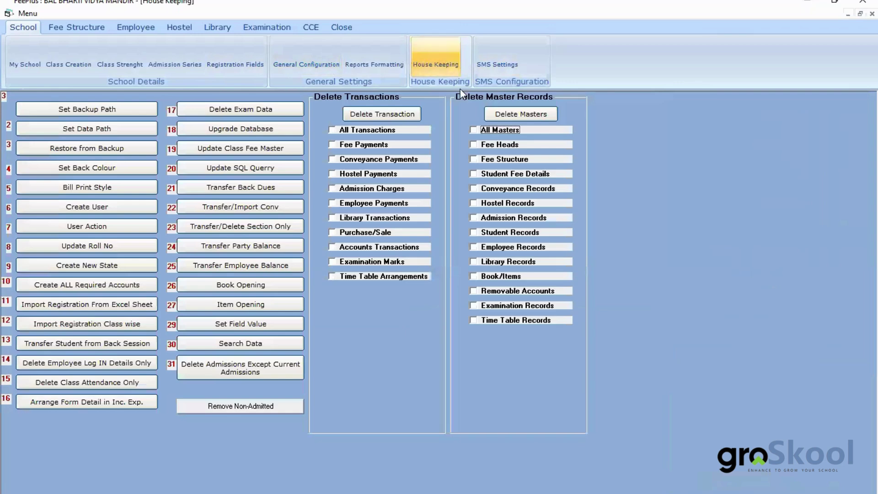
{"action": "left_click", "coordinate": [473, 129]}
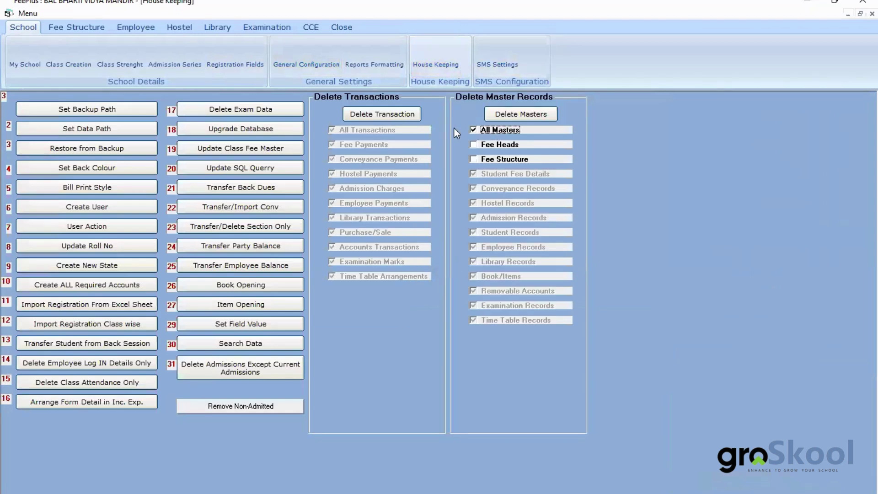
{"action": "left_click", "coordinate": [521, 114]}
{"action": "left_click", "coordinate": [438, 294]}
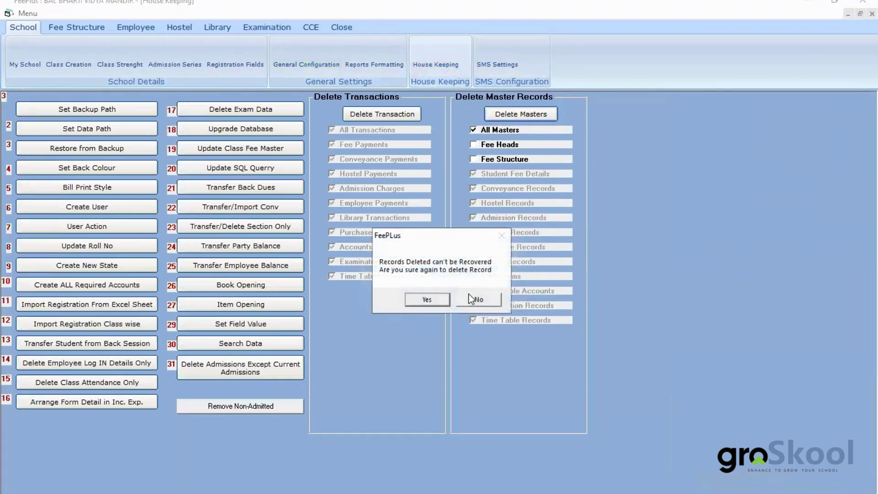
{"action": "left_click", "coordinate": [457, 295]}
{"action": "left_click", "coordinate": [454, 295]}
{"action": "left_click", "coordinate": [443, 296]}
{"action": "left_click", "coordinate": [487, 297]}
{"action": "left_click", "coordinate": [440, 298]}
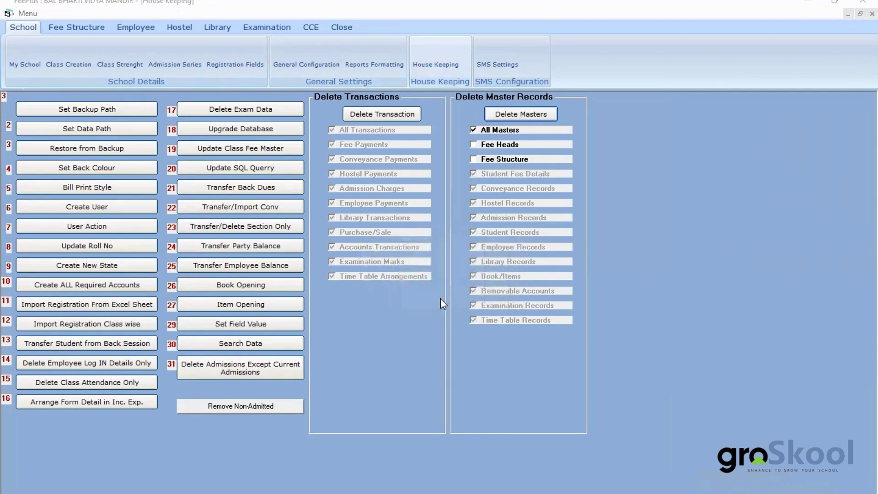
{"action": "left_click", "coordinate": [441, 298]}
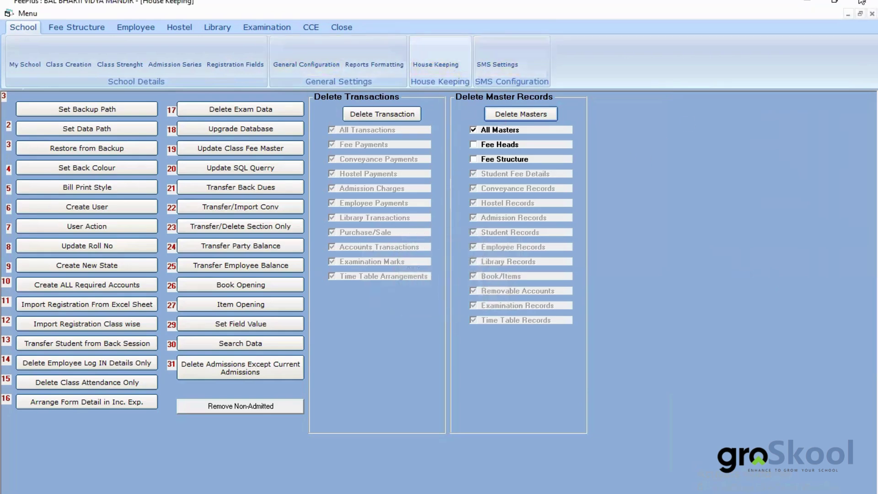
{"action": "left_click", "coordinate": [872, 13]}
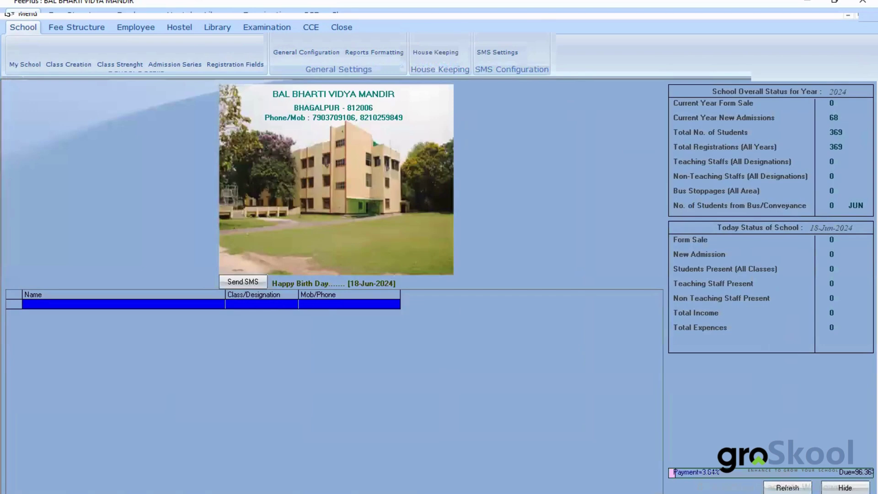
{"action": "left_click", "coordinate": [793, 487]}
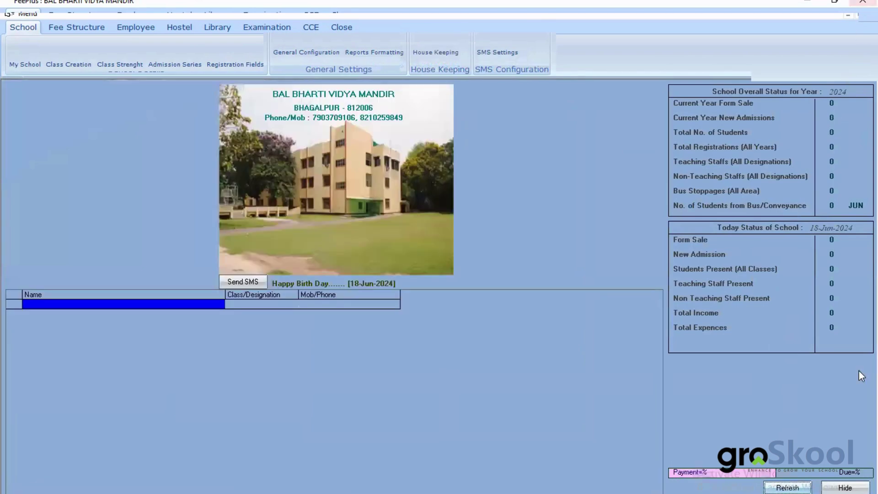
Open the class-wise registration import in House Keeping and load the STUDENT DETAIL Excel file from the Desktop
{"action": "left_click", "coordinate": [471, 60]}
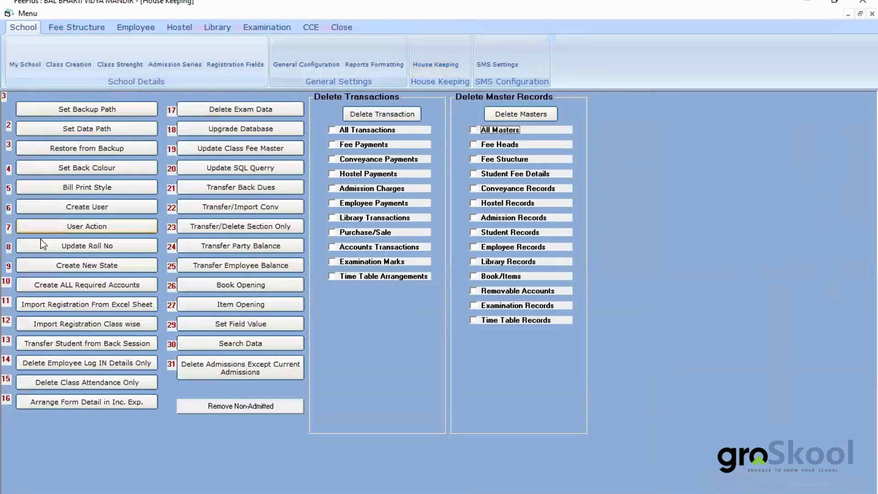
{"action": "left_click", "coordinate": [70, 326]}
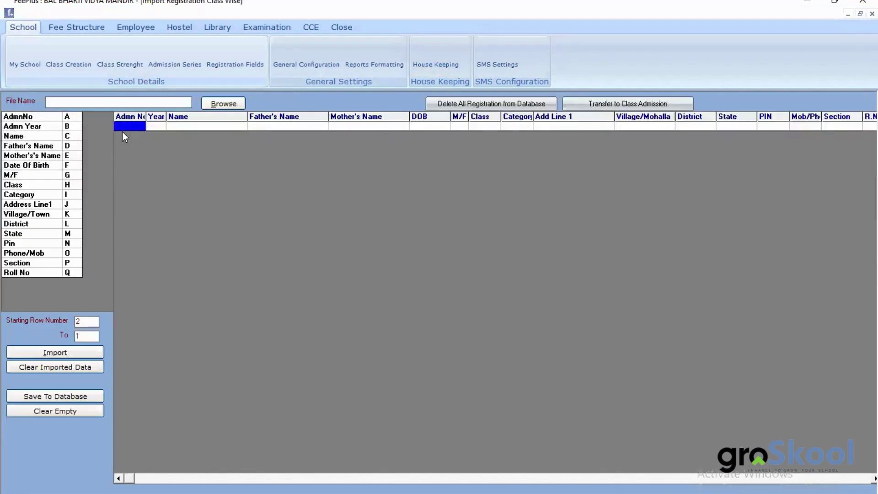
{"action": "left_click", "coordinate": [220, 103]}
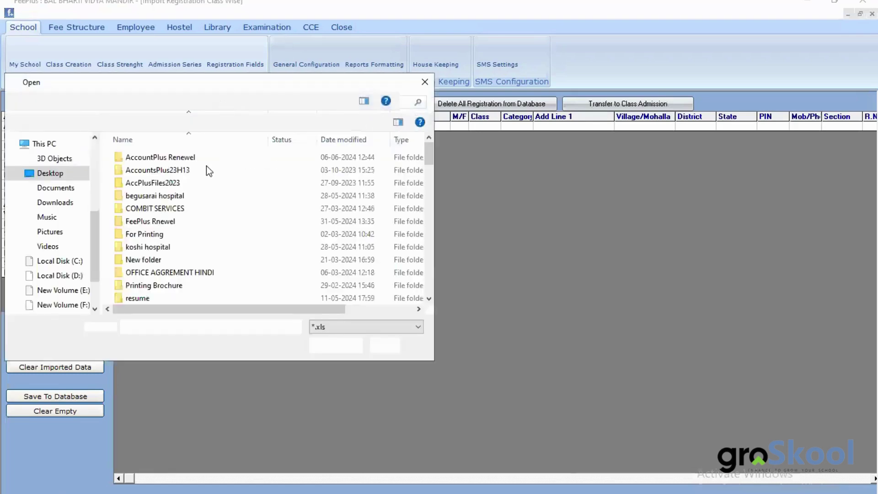
{"action": "scroll", "coordinate": [211, 228], "scroll_direction": "down", "scroll_amount": 10}
{"action": "scroll", "coordinate": [157, 228], "scroll_direction": "down", "scroll_amount": 7}
{"action": "scroll", "coordinate": [159, 230], "scroll_direction": "up", "scroll_amount": 3}
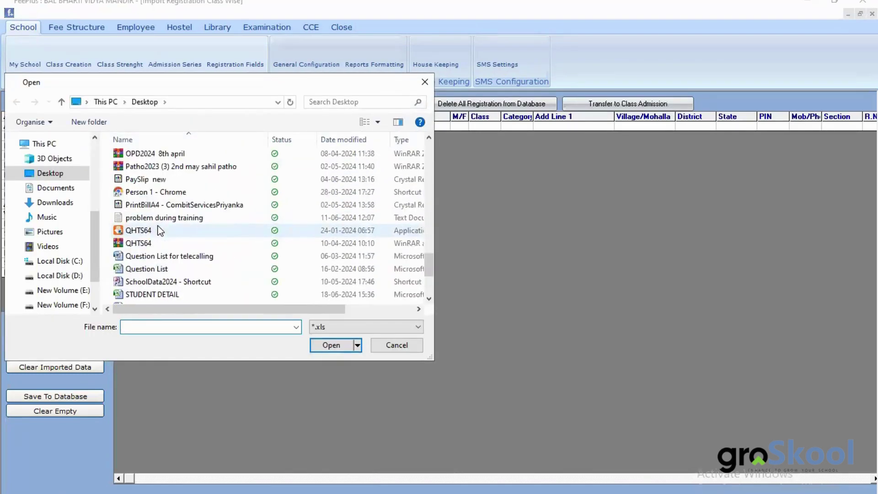
{"action": "scroll", "coordinate": [158, 228], "scroll_direction": "down", "scroll_amount": 1}
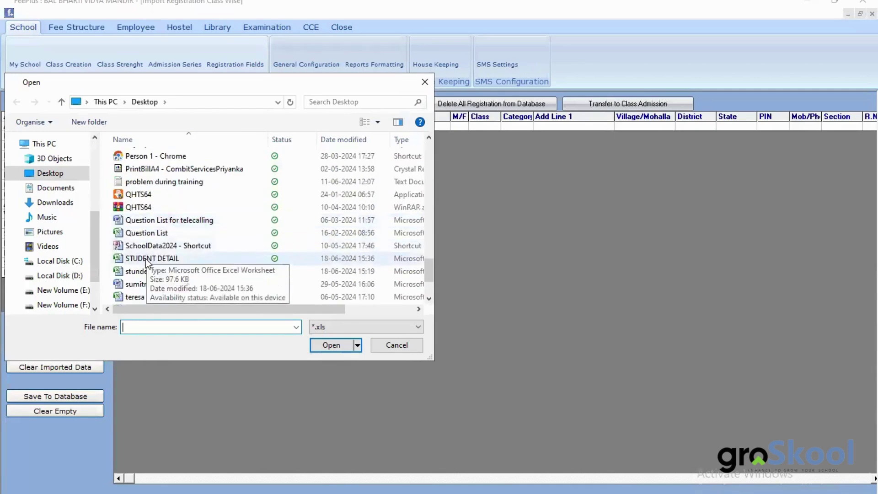
{"action": "left_click", "coordinate": [146, 259]}
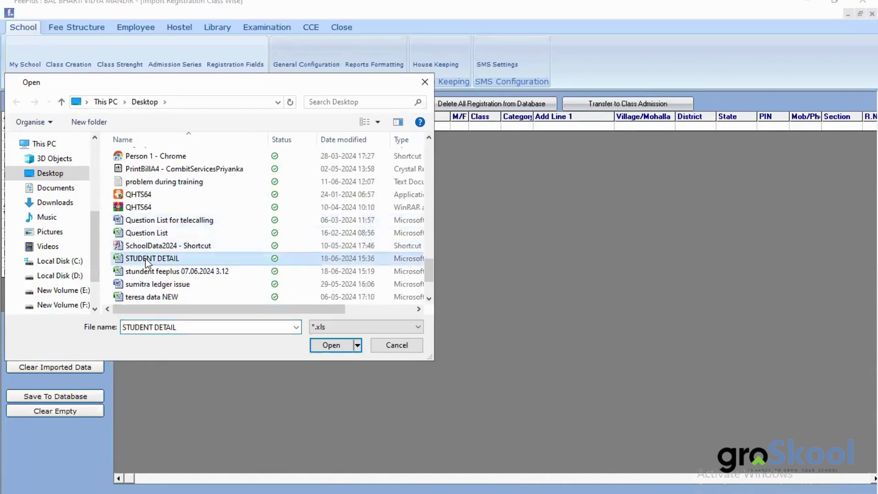
{"action": "left_click", "coordinate": [334, 347]}
Set the ending row to 369, import the student rows from the sheet, and save them to the database
{"action": "left_click", "coordinate": [86, 338]}
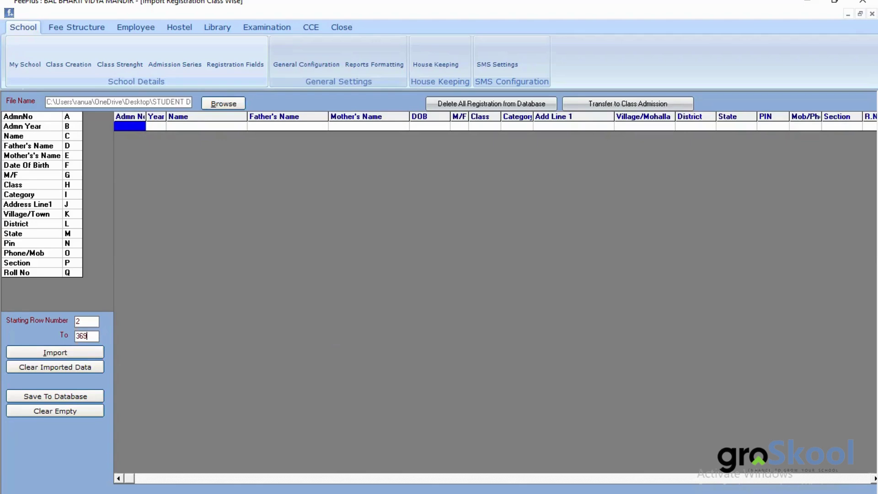
{"action": "left_click", "coordinate": [82, 354]}
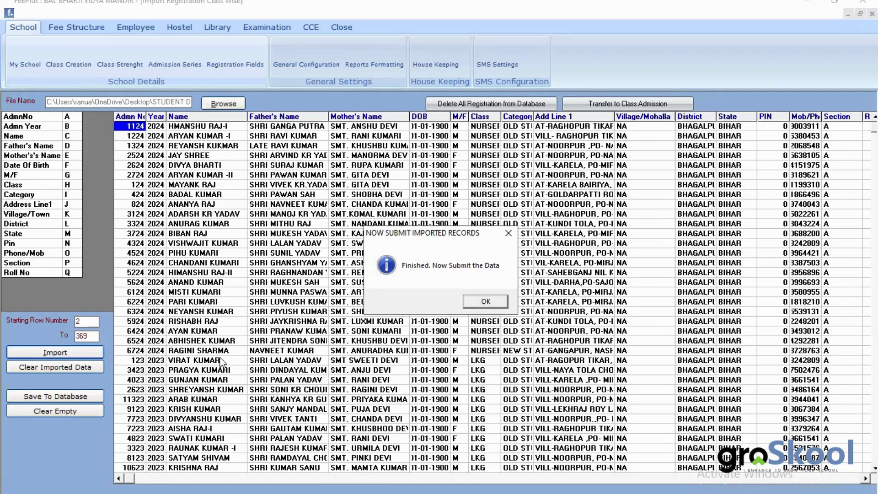
{"action": "left_click", "coordinate": [471, 301]}
{"action": "left_click", "coordinate": [459, 301]}
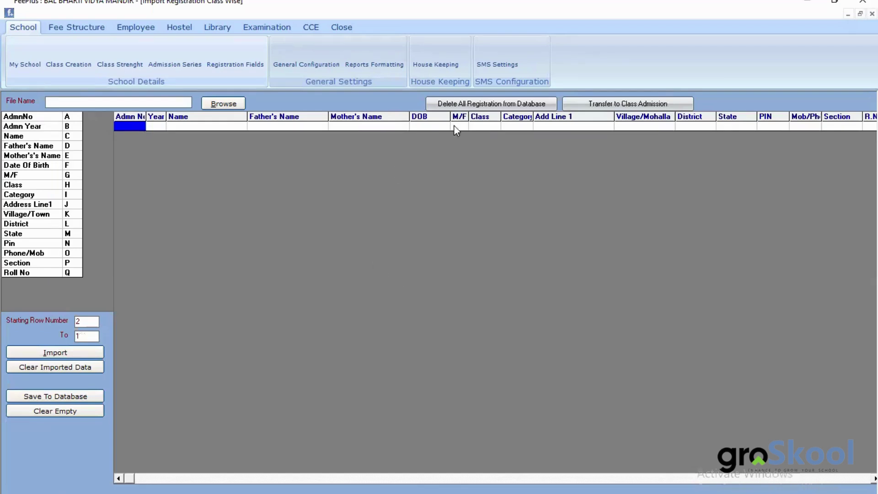
Open the transfer to class admission and save the NURSERY registrations under the OLD STUDENT category
{"action": "left_click", "coordinate": [630, 105]}
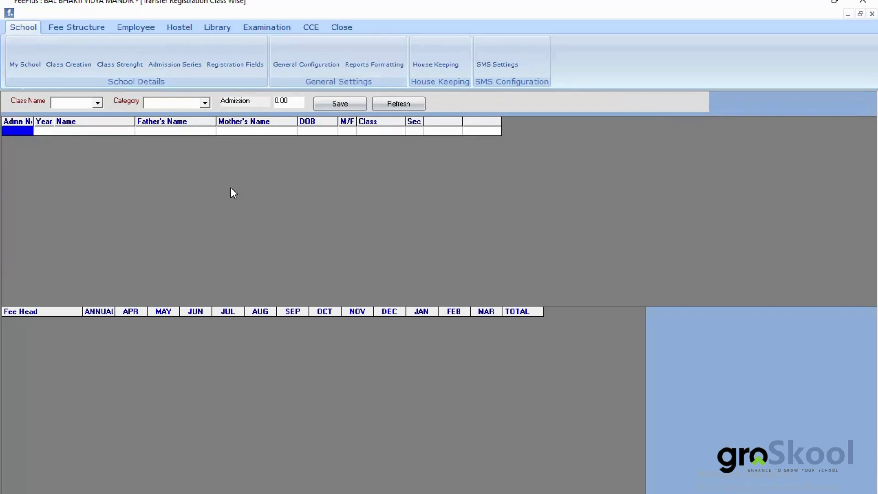
{"action": "left_click", "coordinate": [100, 104]}
{"action": "left_click", "coordinate": [81, 116]}
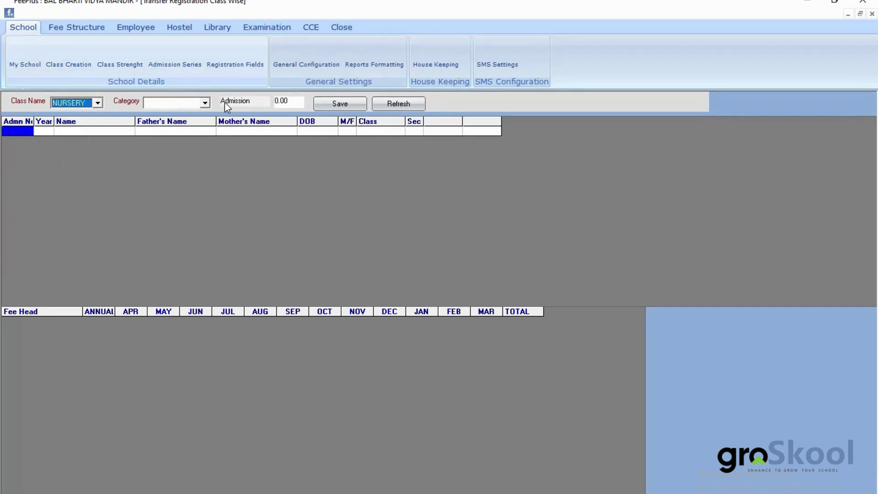
{"action": "left_click", "coordinate": [192, 106]}
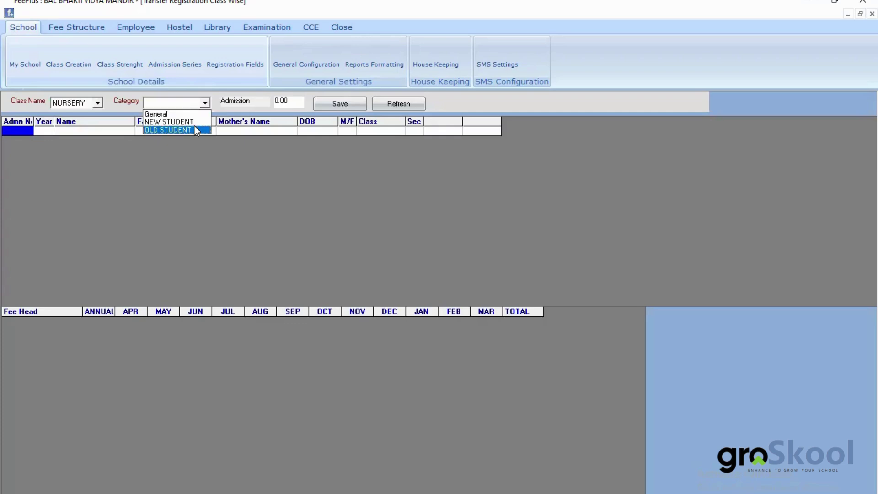
{"action": "left_click", "coordinate": [196, 130]}
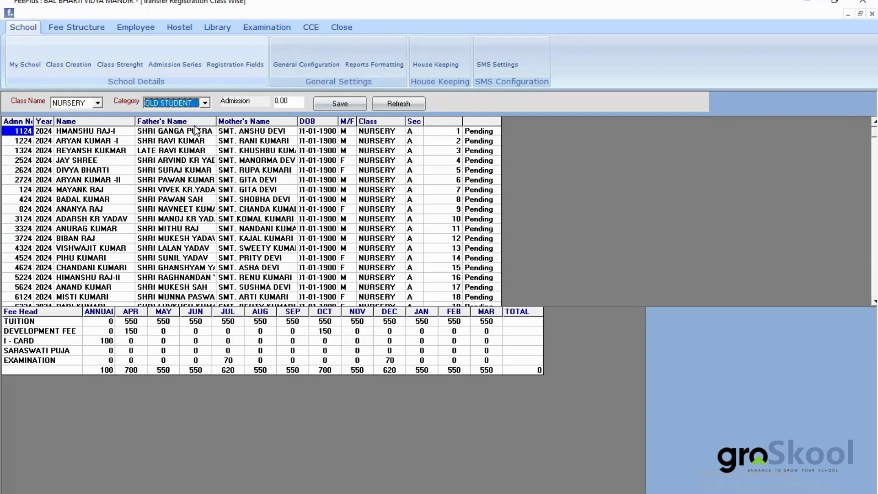
{"action": "left_click", "coordinate": [330, 105]}
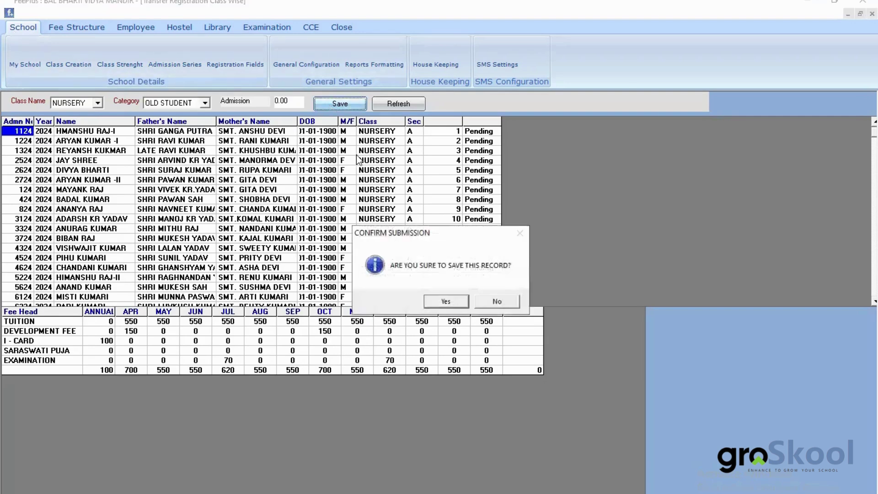
{"action": "left_click", "coordinate": [447, 302]}
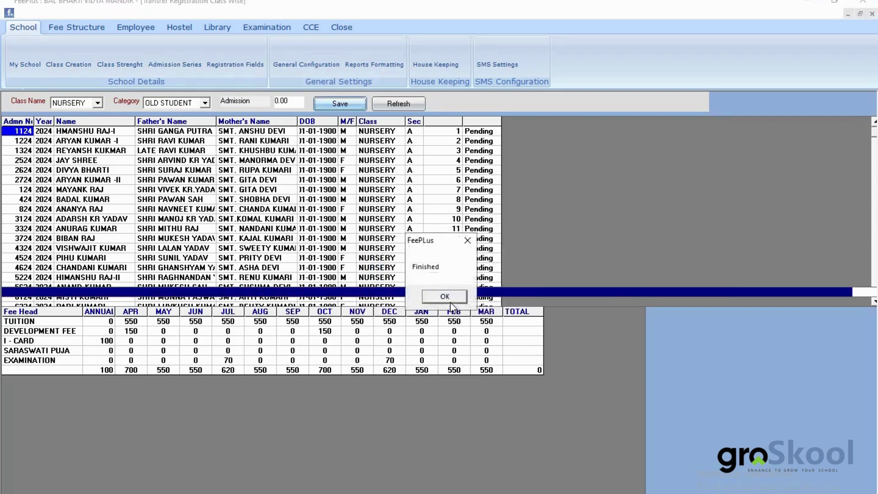
{"action": "left_click", "coordinate": [445, 296]}
Transfer the LKG registrations in the OLD STUDENT category to class admission and save them
{"action": "left_click", "coordinate": [98, 103]}
{"action": "left_click", "coordinate": [91, 122]}
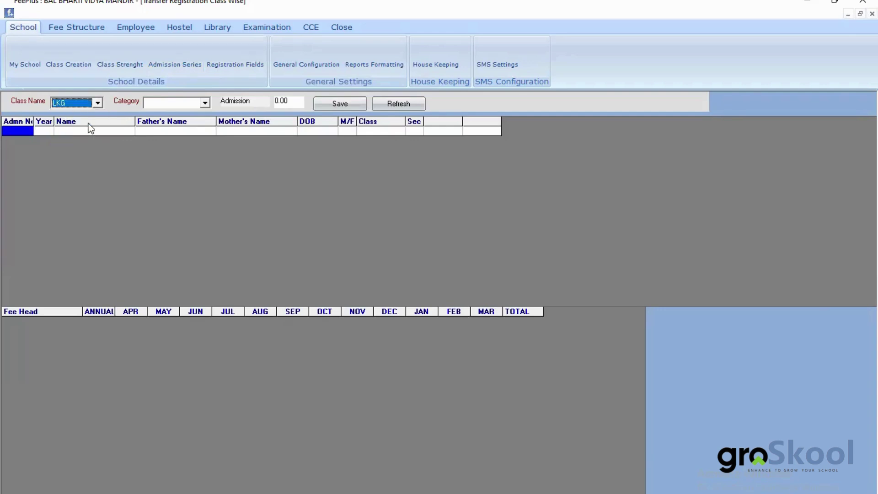
{"action": "left_click", "coordinate": [205, 104]}
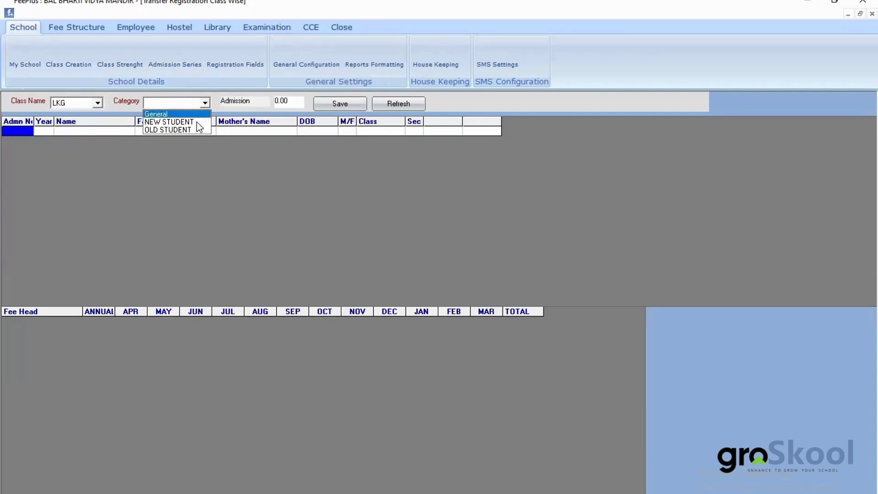
{"action": "left_click", "coordinate": [196, 130]}
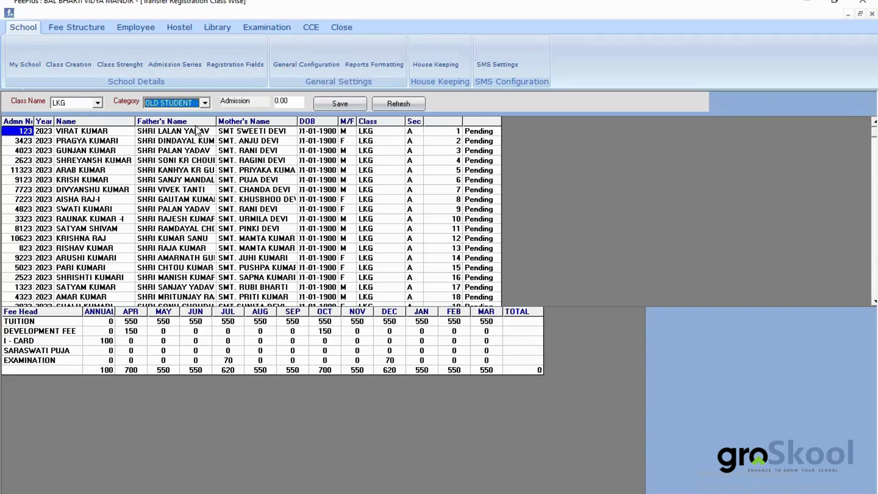
{"action": "left_click", "coordinate": [341, 104]}
{"action": "left_click", "coordinate": [451, 300]}
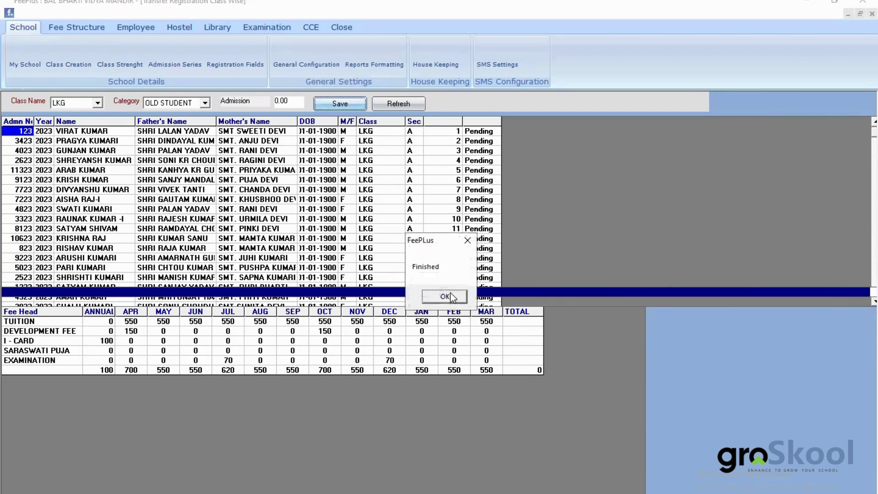
{"action": "left_click", "coordinate": [452, 297]}
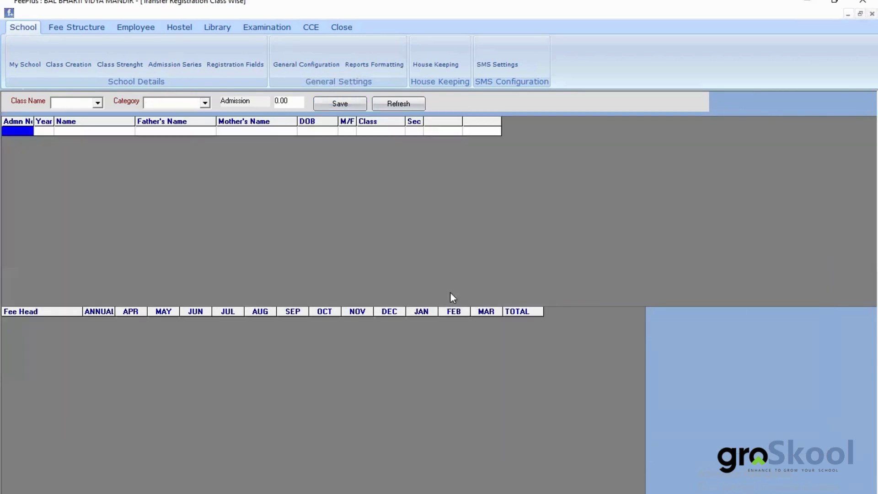
Transfer the UKG registrations in the OLD STUDENT category to class admission and save them
{"action": "left_click", "coordinate": [97, 103]}
{"action": "left_click", "coordinate": [68, 126]}
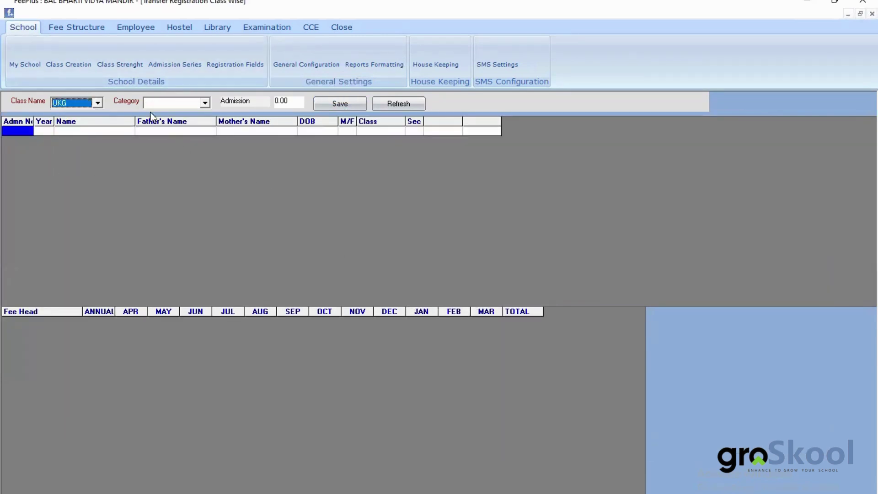
{"action": "left_click", "coordinate": [203, 106]}
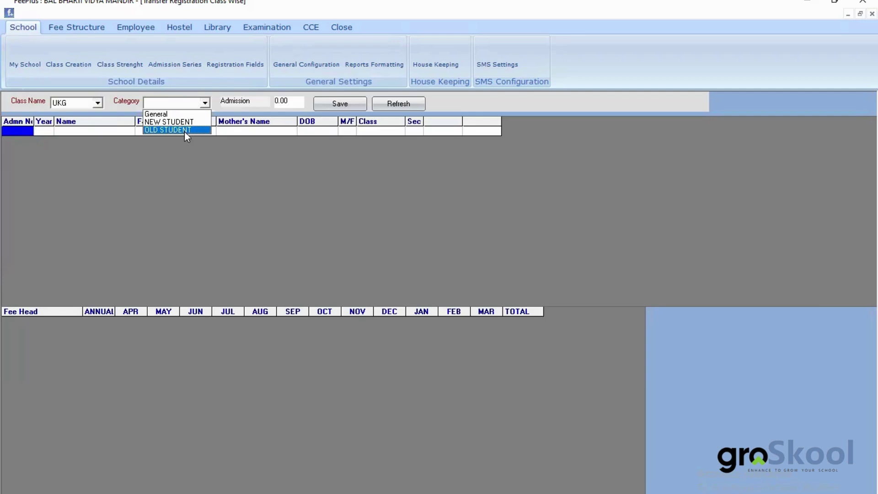
{"action": "left_click", "coordinate": [185, 131]}
{"action": "left_click", "coordinate": [322, 105]}
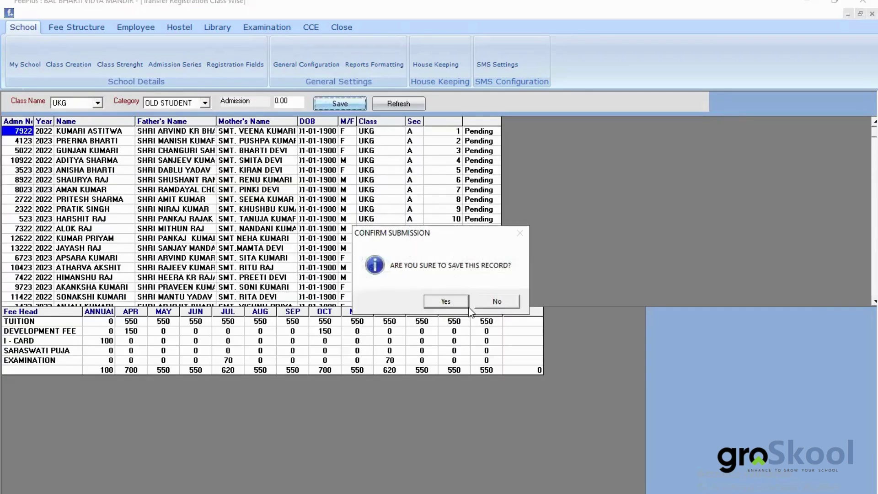
{"action": "left_click", "coordinate": [438, 299]}
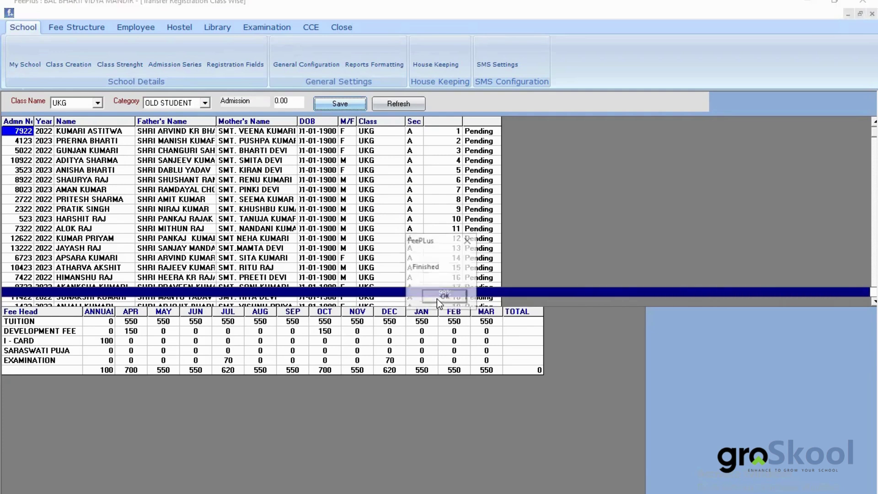
{"action": "left_click", "coordinate": [438, 297]}
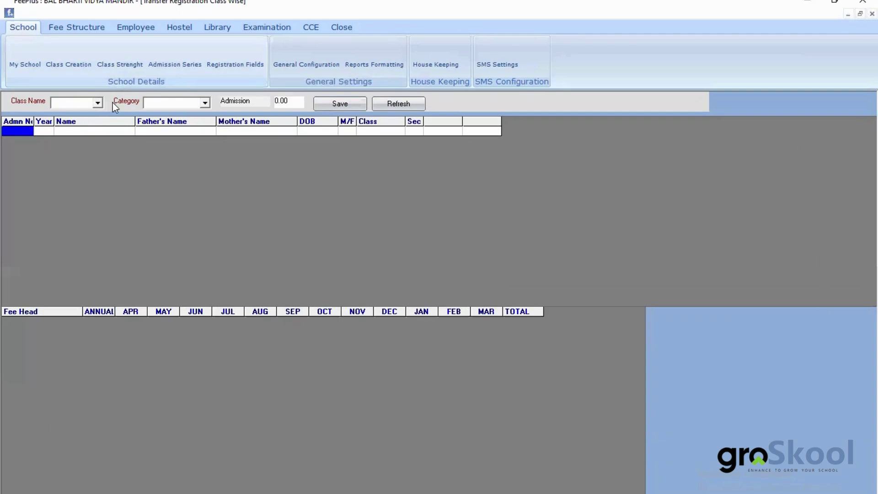
Transfer the STD 1 registrations in the OLD STUDENT category to class admission and save them
{"action": "left_click", "coordinate": [98, 103]}
{"action": "left_click", "coordinate": [79, 138]}
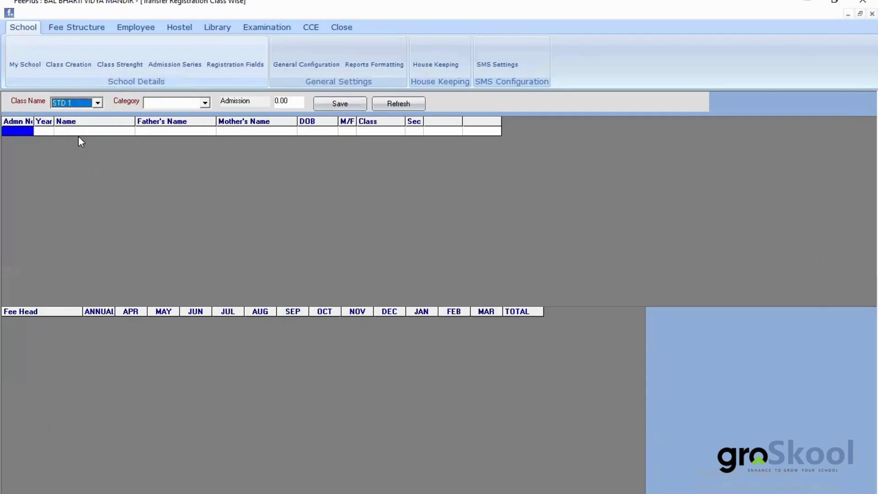
{"action": "left_click", "coordinate": [205, 103]}
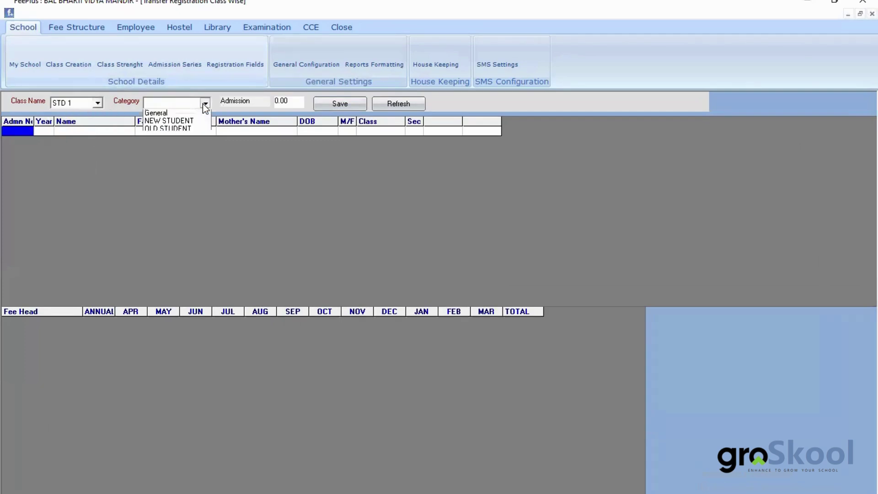
{"action": "left_click", "coordinate": [193, 125]}
{"action": "left_click", "coordinate": [346, 101]}
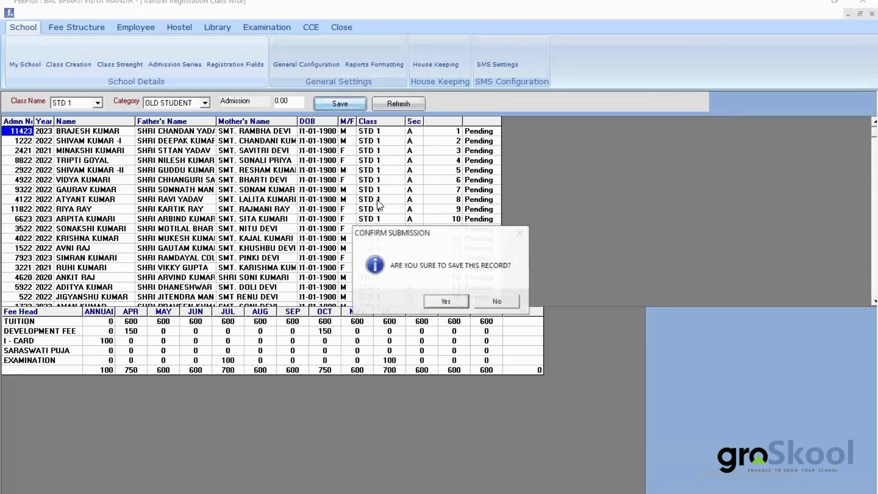
{"action": "left_click", "coordinate": [445, 295]}
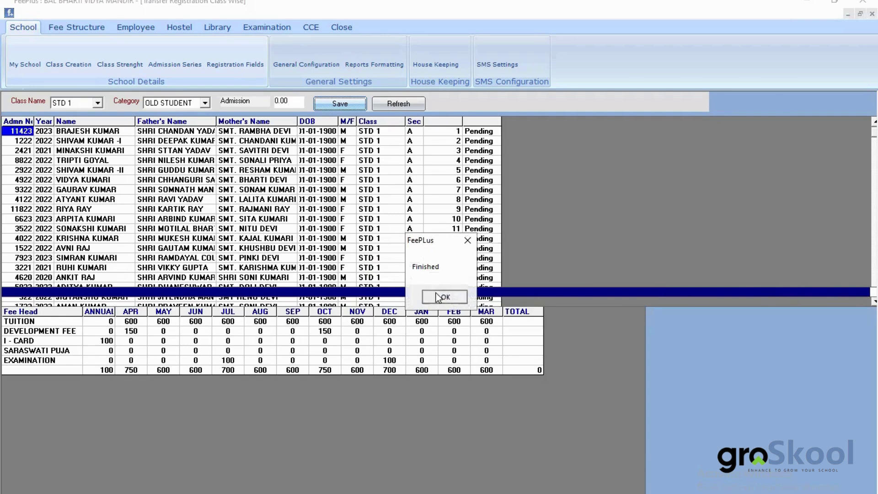
{"action": "left_click", "coordinate": [440, 297]}
Transfer the STD 2 registrations in the OLD STUDENT category to class admission and save them
{"action": "left_click", "coordinate": [96, 105]}
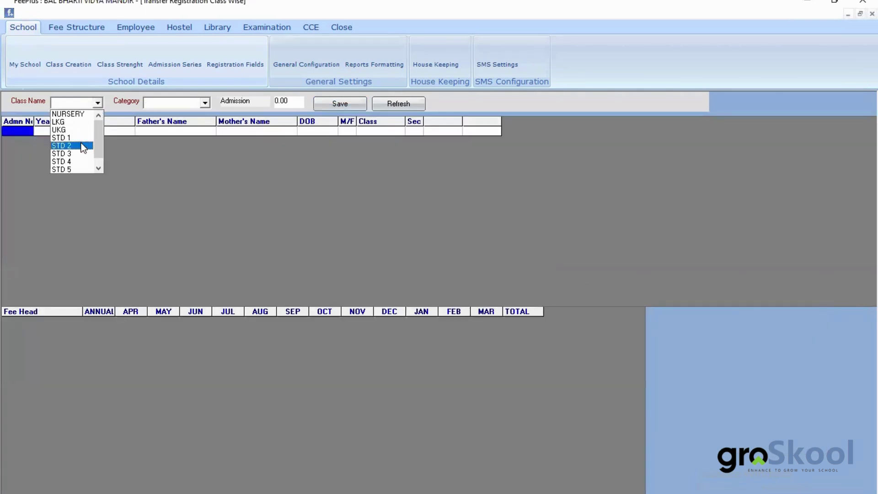
{"action": "left_click", "coordinate": [73, 146]}
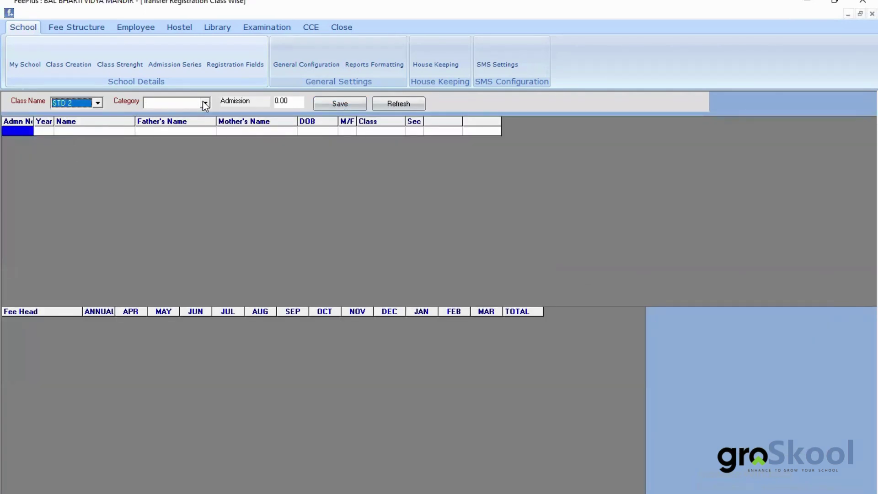
{"action": "left_click", "coordinate": [205, 103]}
{"action": "left_click", "coordinate": [191, 128]}
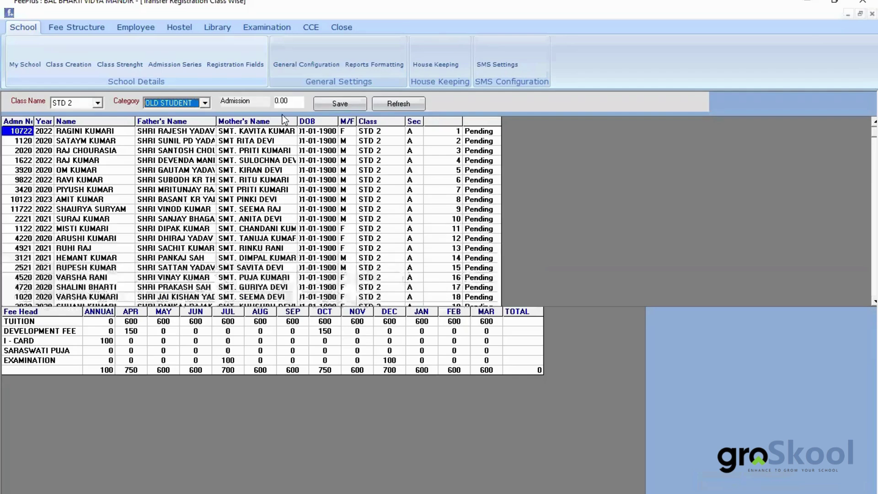
{"action": "left_click", "coordinate": [350, 102]}
{"action": "left_click", "coordinate": [444, 300]}
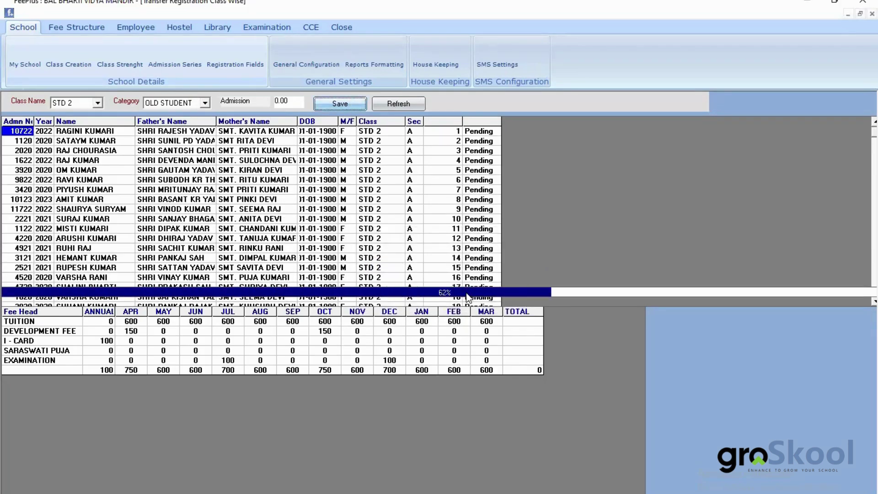
{"action": "left_click", "coordinate": [460, 296]}
Transfer the STD 3 registrations in the OLD STUDENT category to class admission and save them
{"action": "left_click", "coordinate": [98, 102]}
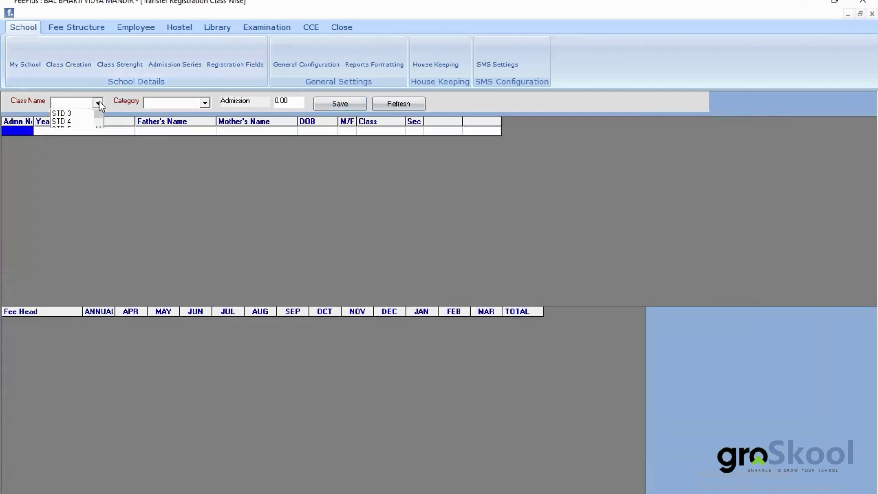
{"action": "left_click", "coordinate": [68, 138]}
{"action": "left_click", "coordinate": [208, 103]}
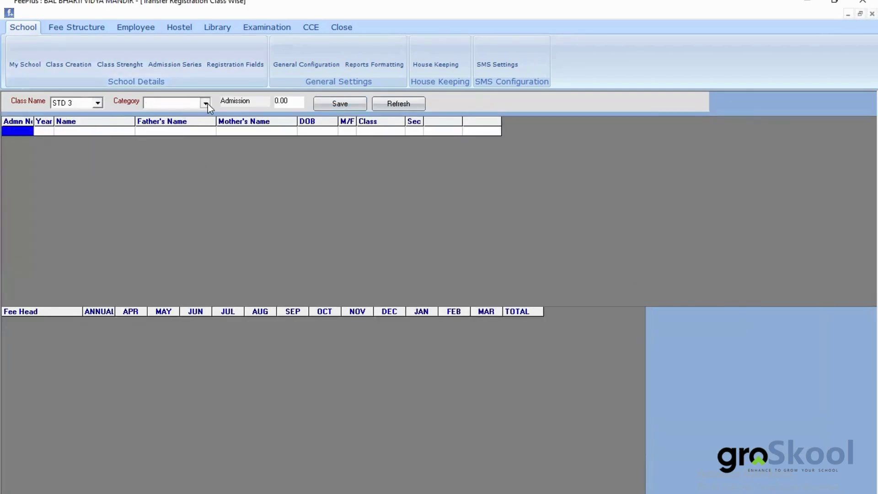
{"action": "left_click", "coordinate": [197, 129]}
{"action": "left_click", "coordinate": [343, 103]}
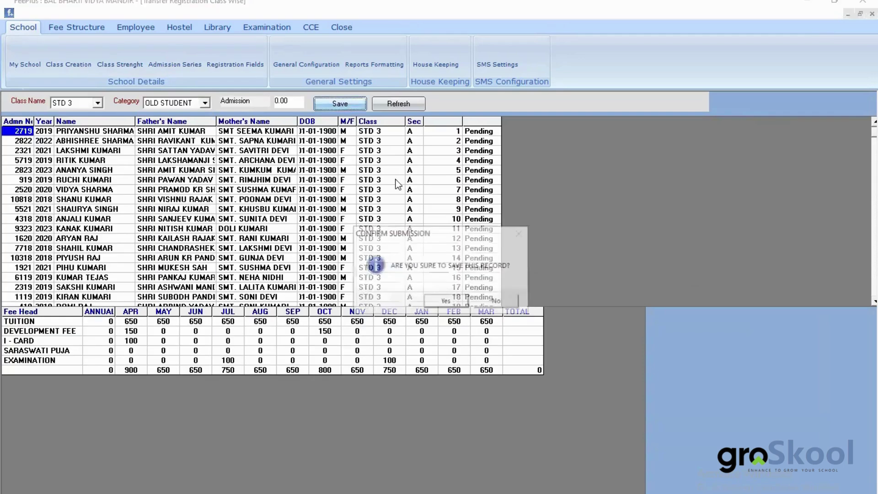
{"action": "left_click", "coordinate": [431, 299]}
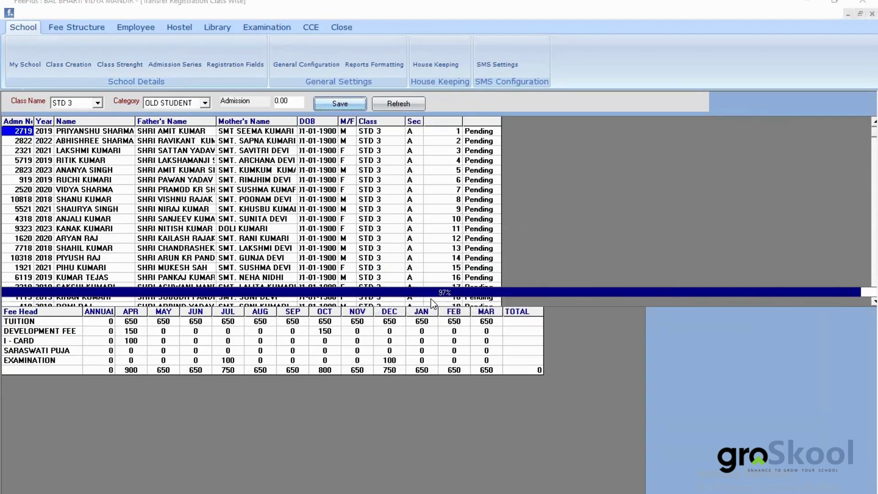
{"action": "left_click", "coordinate": [441, 297]}
Transfer the STD 4 registrations in the OLD STUDENT category to class admission and save them
{"action": "left_click", "coordinate": [97, 103]}
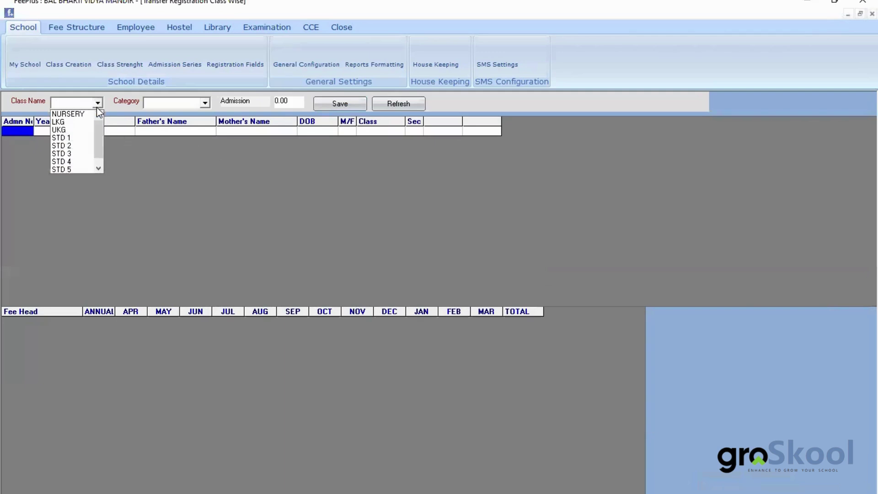
{"action": "left_click", "coordinate": [84, 161]}
{"action": "left_click", "coordinate": [204, 103]}
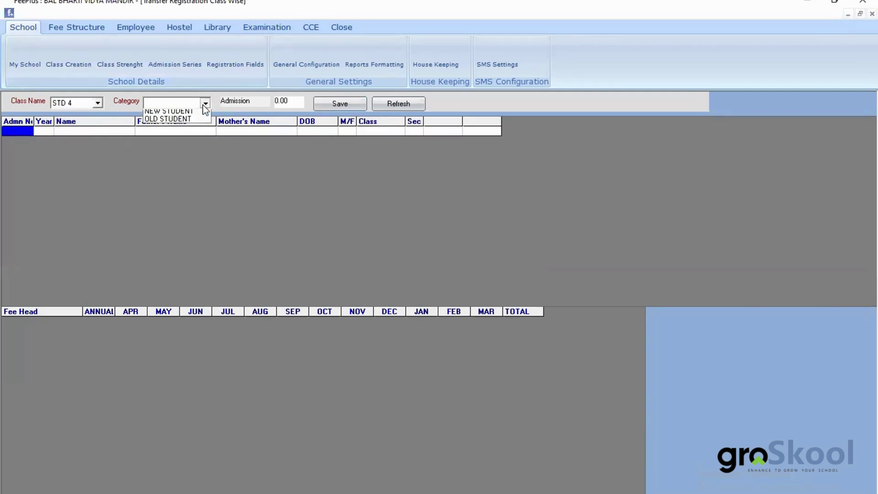
{"action": "left_click", "coordinate": [192, 128]}
{"action": "left_click", "coordinate": [349, 98]}
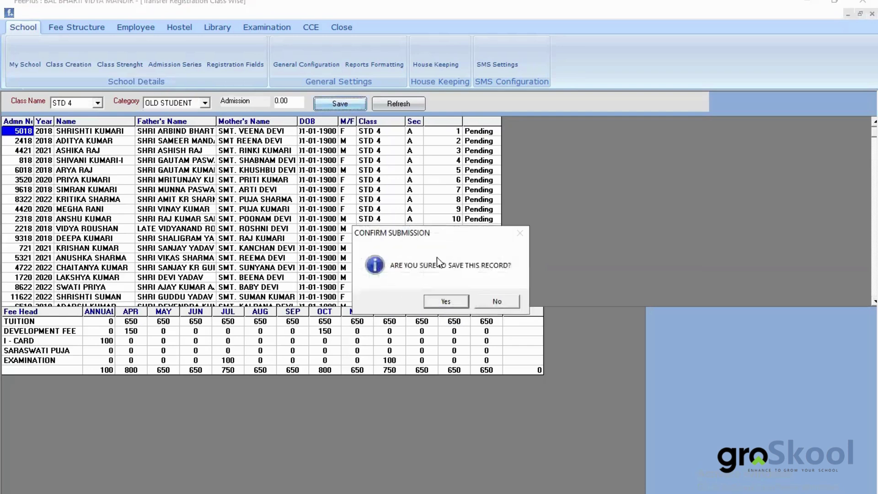
{"action": "left_click", "coordinate": [441, 306]}
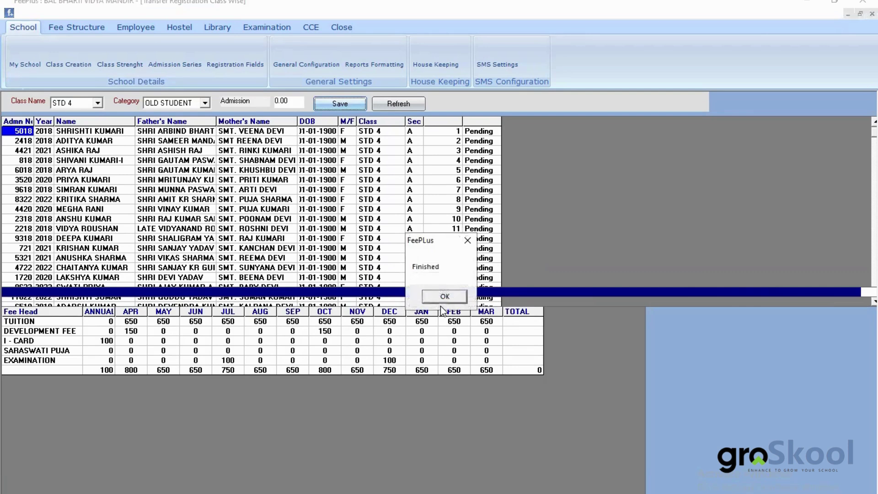
{"action": "left_click", "coordinate": [464, 296]}
Transfer the STD 5 registrations in the OLD STUDENT category to class admission and save them
{"action": "left_click", "coordinate": [98, 103]}
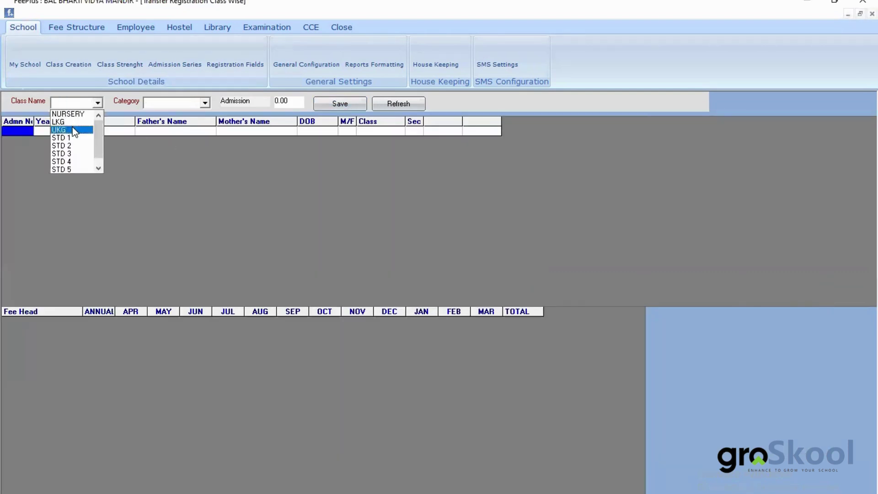
{"action": "left_click", "coordinate": [69, 169]}
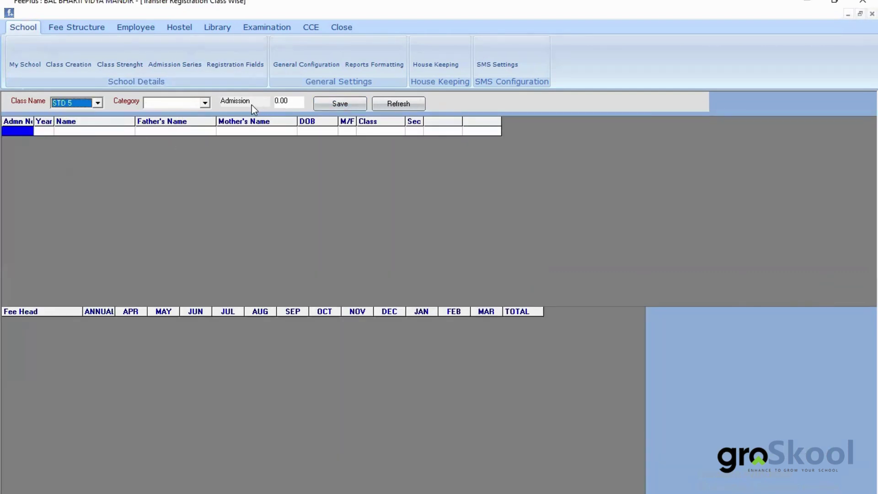
{"action": "left_click", "coordinate": [205, 103]}
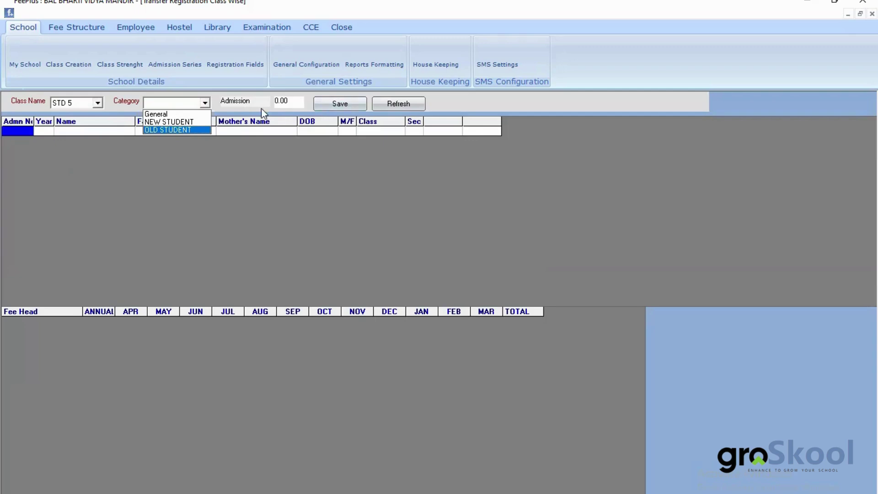
{"action": "left_click", "coordinate": [185, 130]}
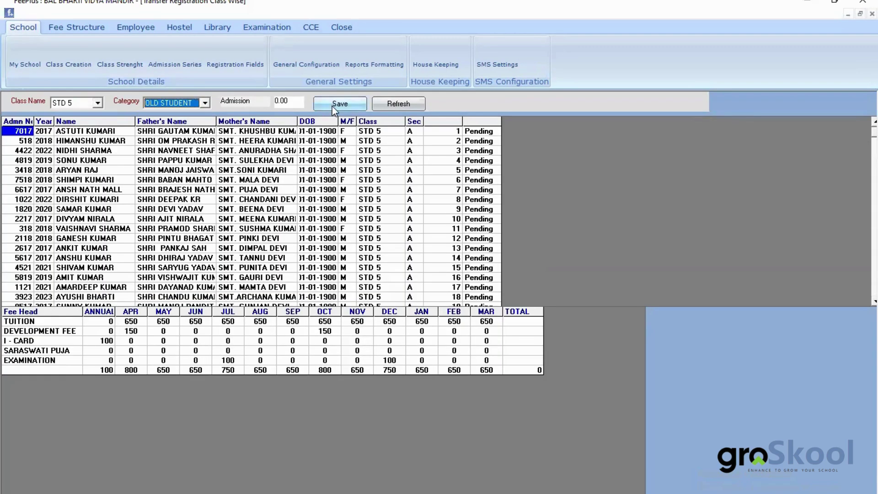
{"action": "left_click", "coordinate": [332, 106]}
{"action": "left_click", "coordinate": [440, 302]}
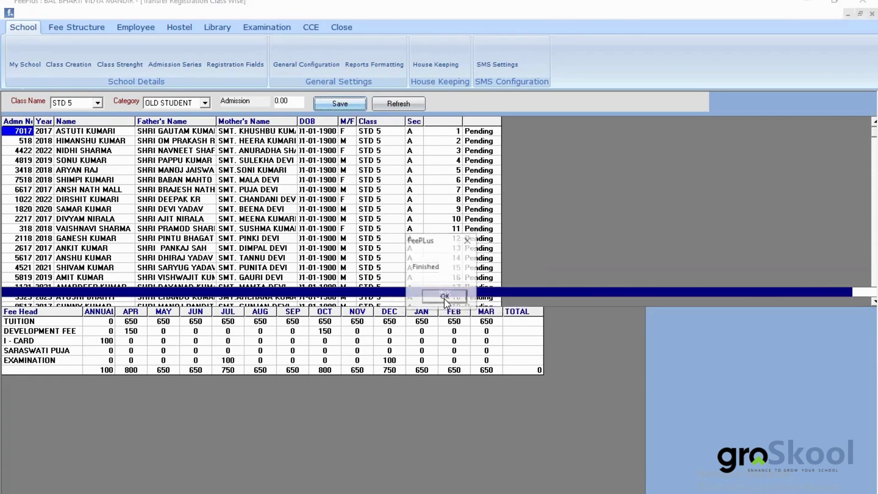
{"action": "left_click", "coordinate": [444, 297]}
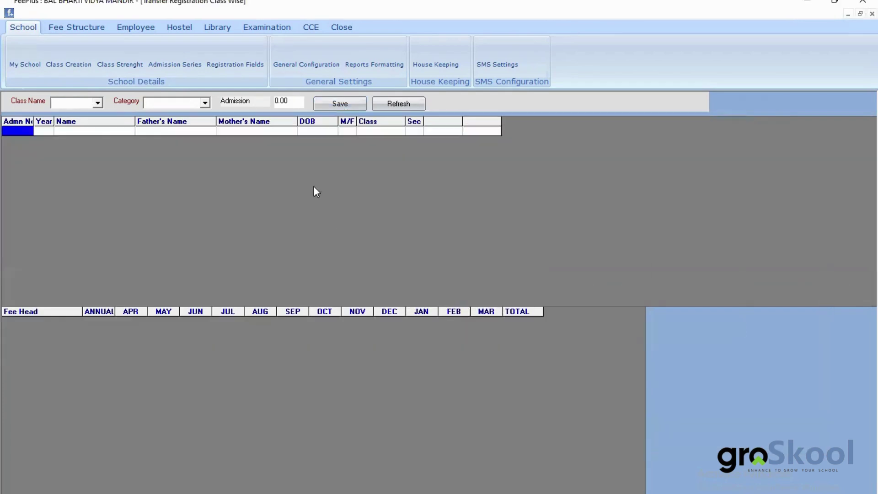
Transfer the STD 6 registrations in the OLD STUDENT category to class admission and save them
{"action": "left_click", "coordinate": [98, 104]}
{"action": "left_click", "coordinate": [98, 168]}
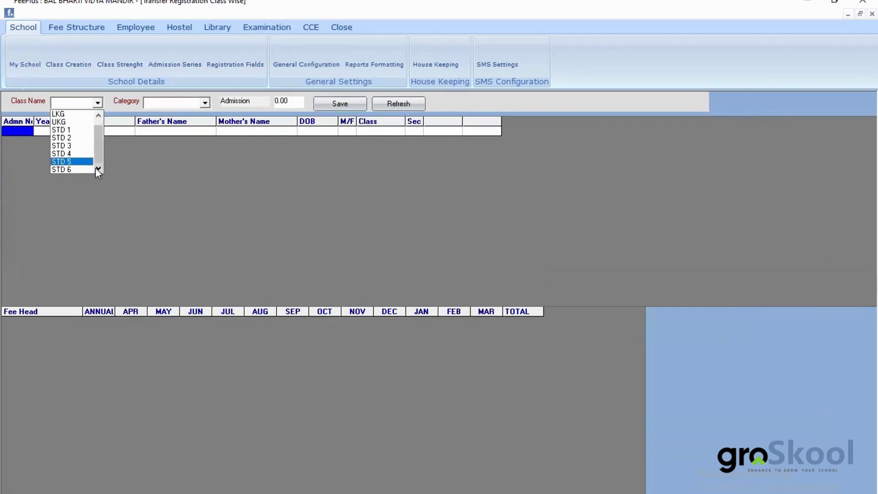
{"action": "left_click", "coordinate": [69, 169]}
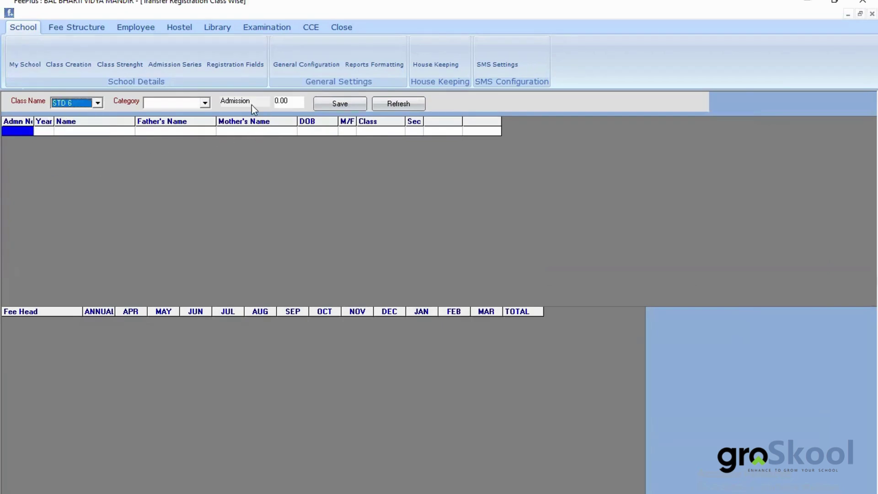
{"action": "left_click", "coordinate": [204, 103]}
{"action": "left_click", "coordinate": [189, 130]}
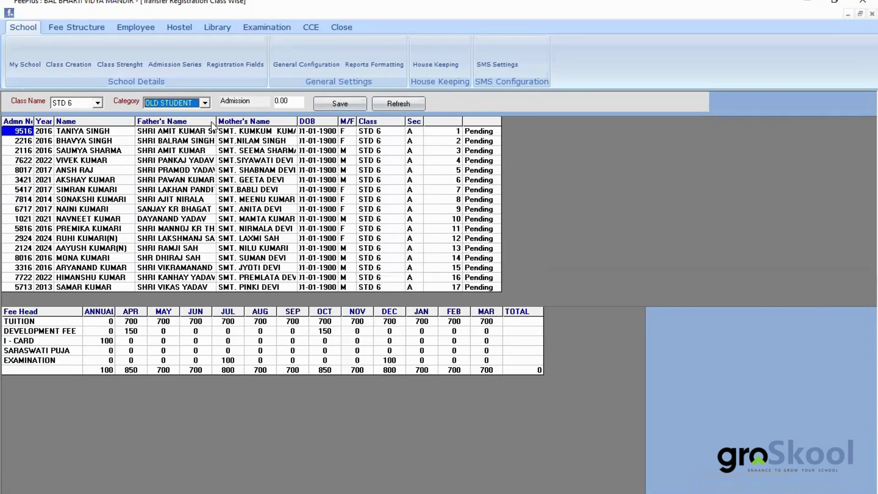
{"action": "left_click", "coordinate": [335, 103]}
{"action": "left_click", "coordinate": [440, 298]}
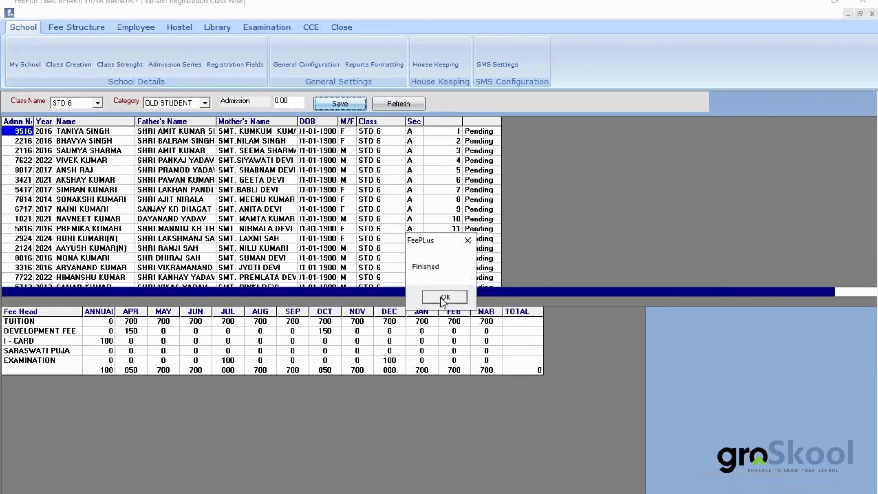
{"action": "left_click", "coordinate": [443, 297]}
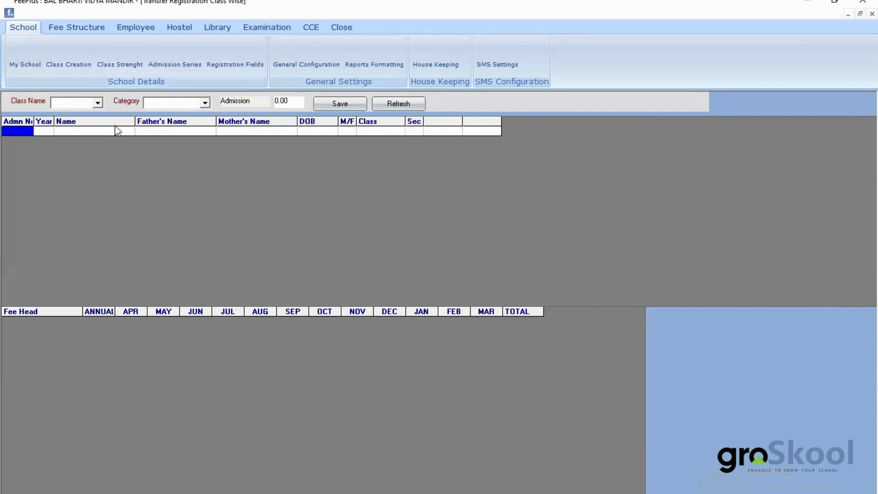
Close the class-wise transfer and House Keeping windows and refresh the school's overall status figures
{"action": "left_click", "coordinate": [860, 16]}
{"action": "left_click", "coordinate": [859, 16]}
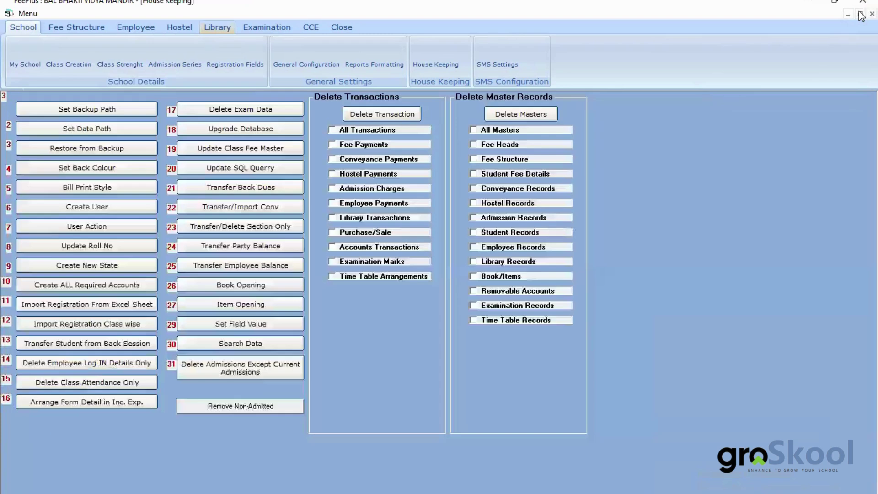
{"action": "left_click", "coordinate": [859, 17]}
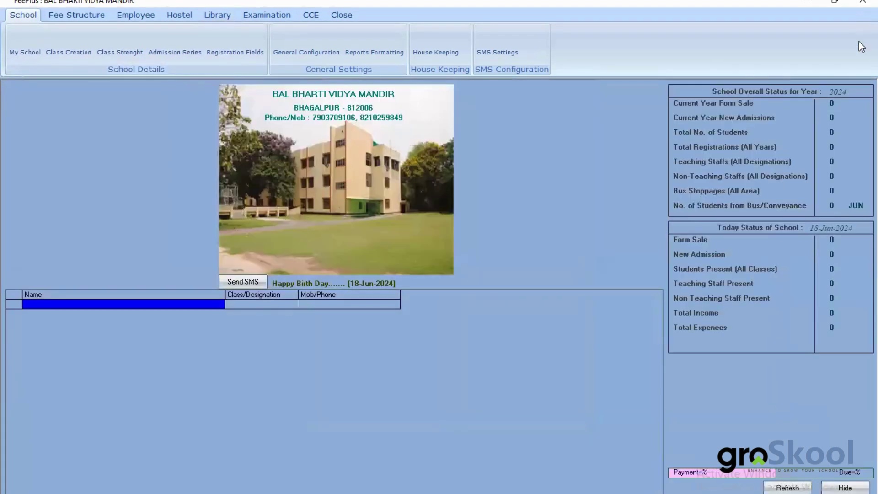
{"action": "left_click", "coordinate": [787, 487]}
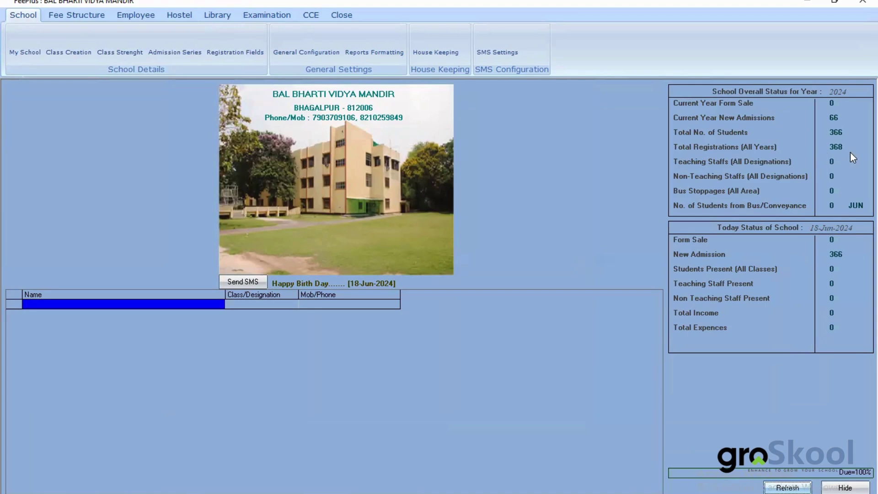
Exit the configuration module without creating the database backup
{"action": "left_click", "coordinate": [862, 3]}
{"action": "left_click", "coordinate": [447, 300]}
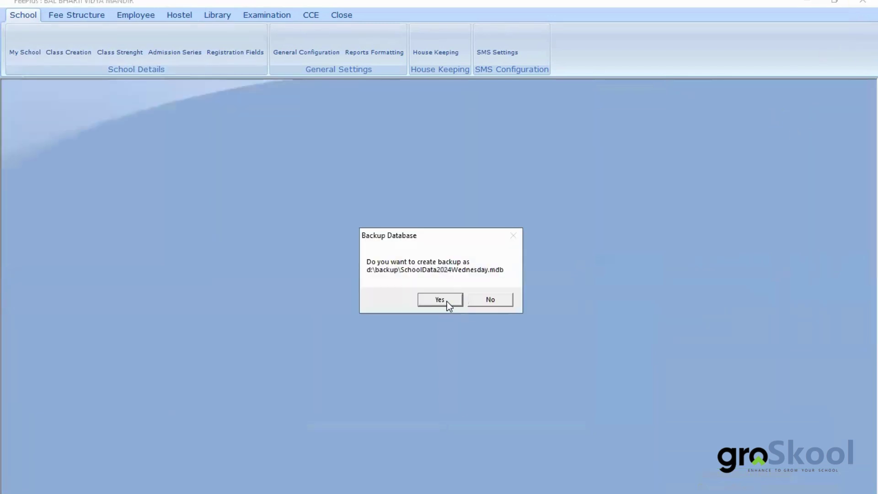
{"action": "left_click", "coordinate": [508, 298]}
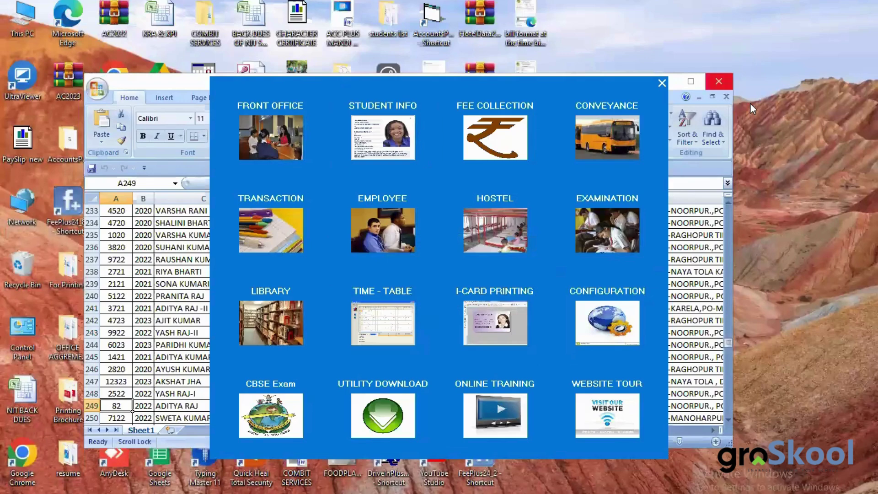
Open the Student Info module and show the admission list for all classes and categories
{"action": "left_click", "coordinate": [406, 142]}
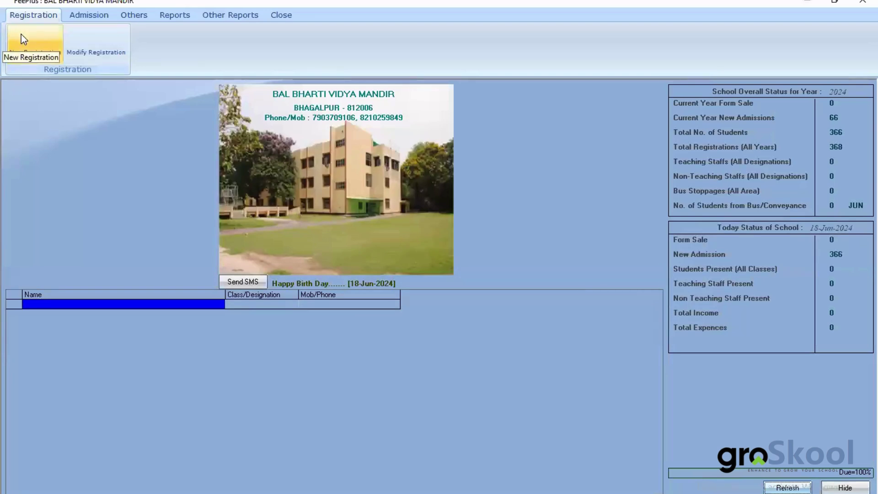
{"action": "left_click", "coordinate": [91, 17]}
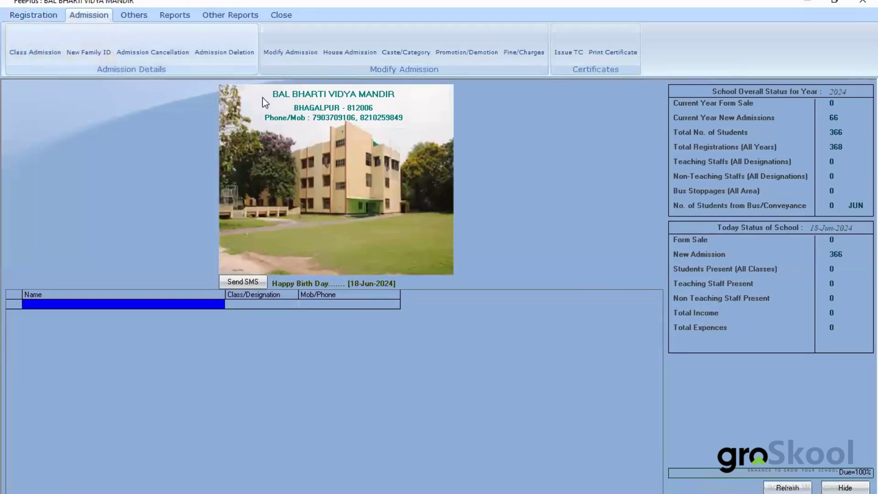
{"action": "left_click", "coordinate": [186, 19]}
{"action": "left_click", "coordinate": [177, 40]}
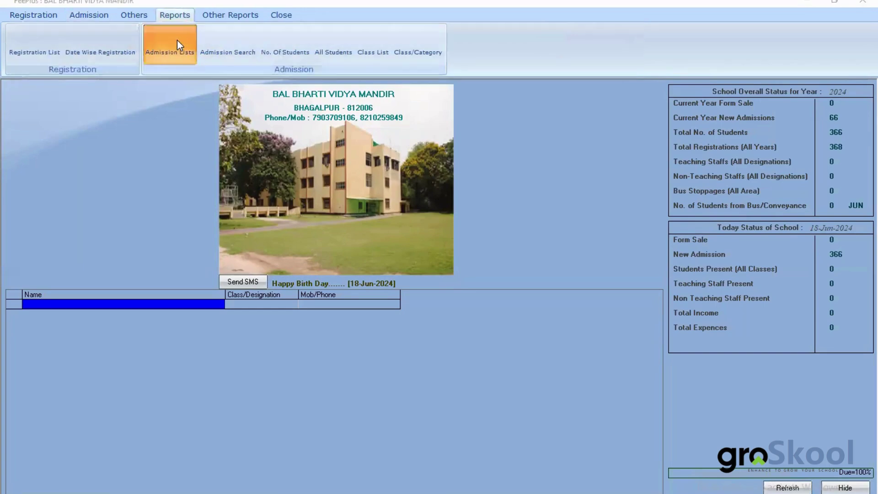
{"action": "left_click", "coordinate": [32, 50]}
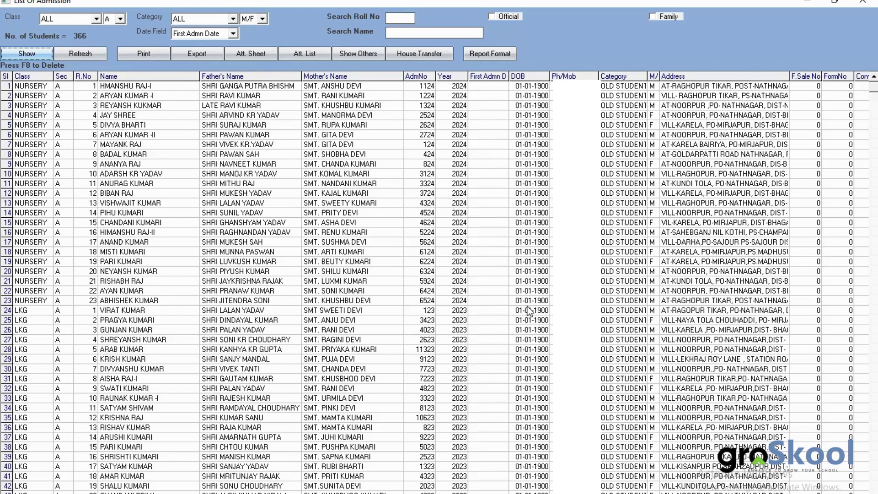
Close the admission list and exit the program
{"action": "left_click", "coordinate": [860, 3]}
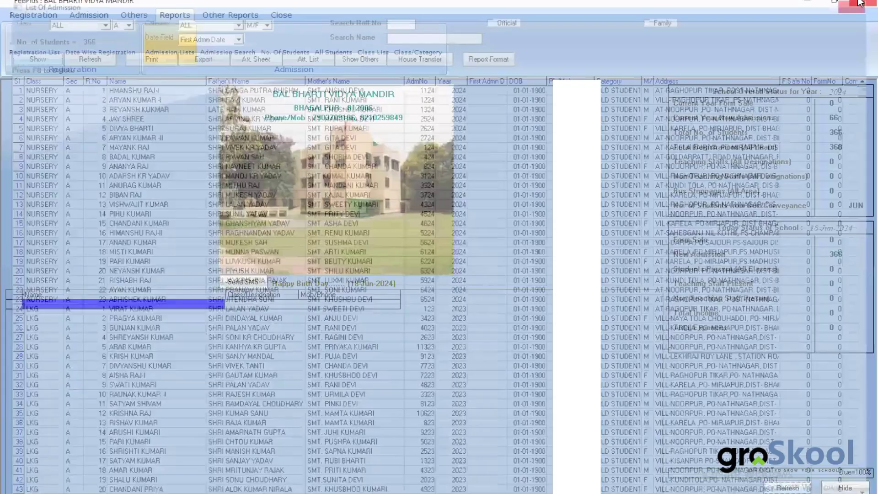
{"action": "key", "text": "alt+F4"}
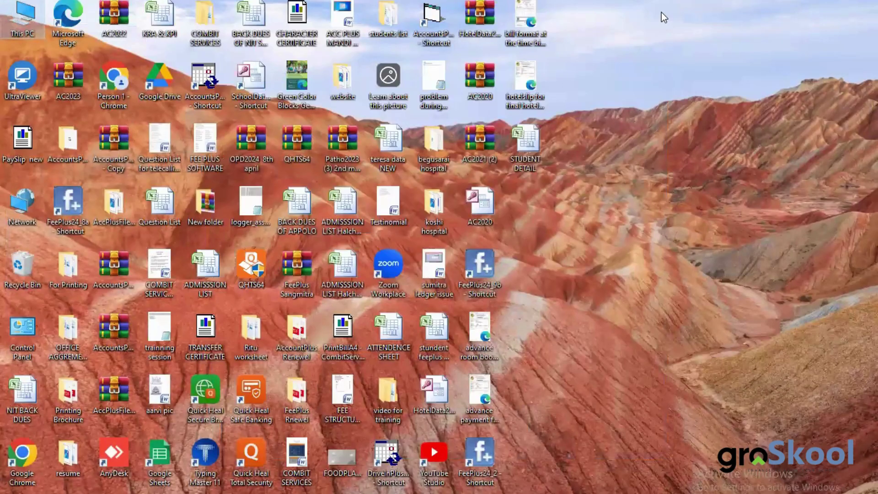